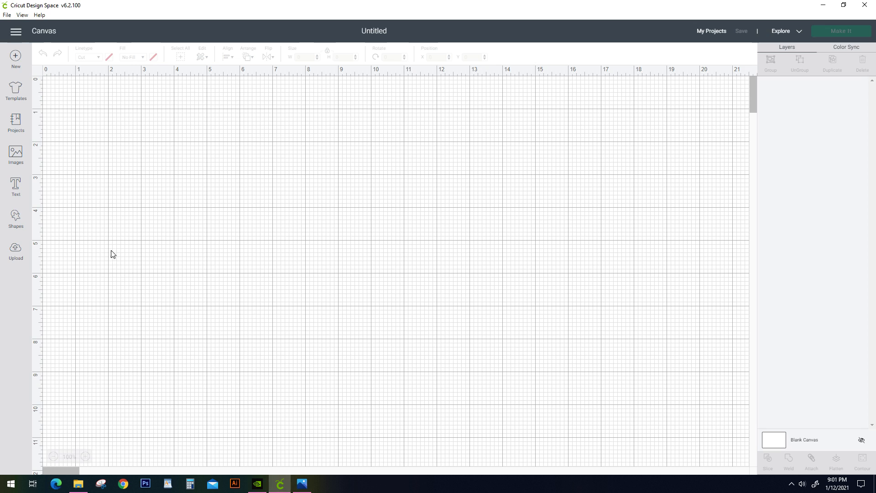
Upload the KBDWineNewYearSVG file from the New Year folder as an image and insert it on the canvas
{"action": "left_click", "coordinate": [20, 255]}
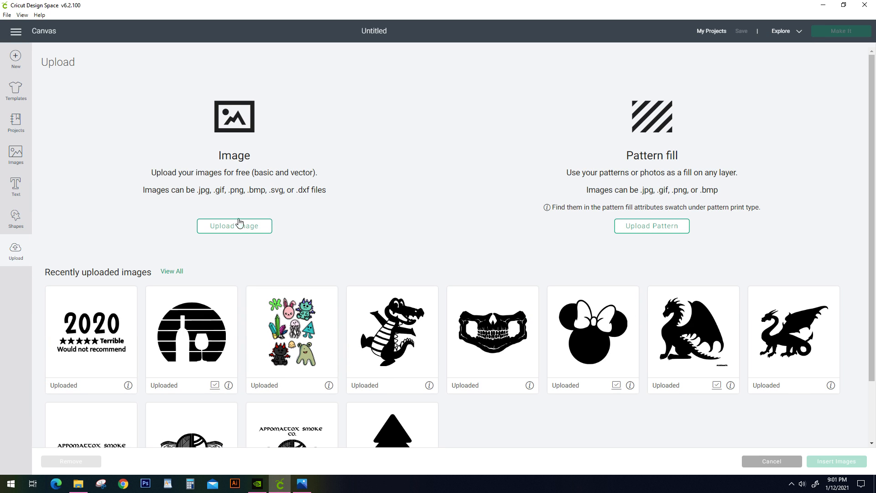
{"action": "left_click", "coordinate": [223, 235]}
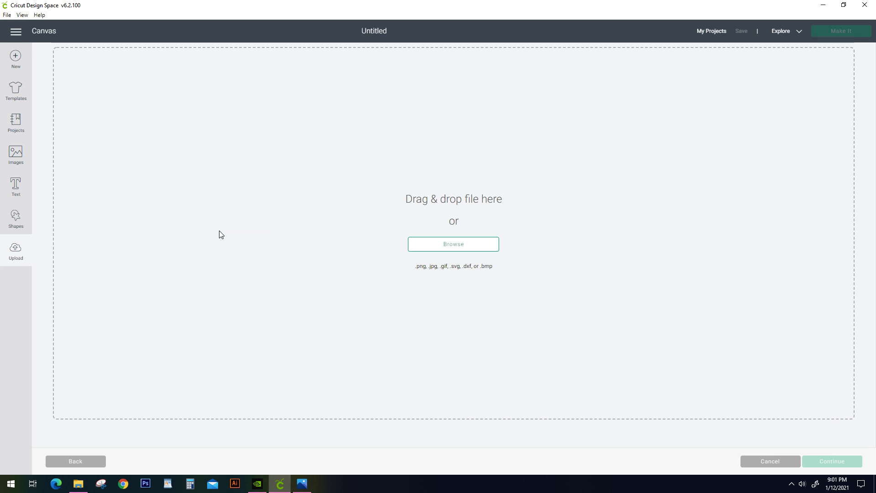
{"action": "left_click", "coordinate": [444, 246]}
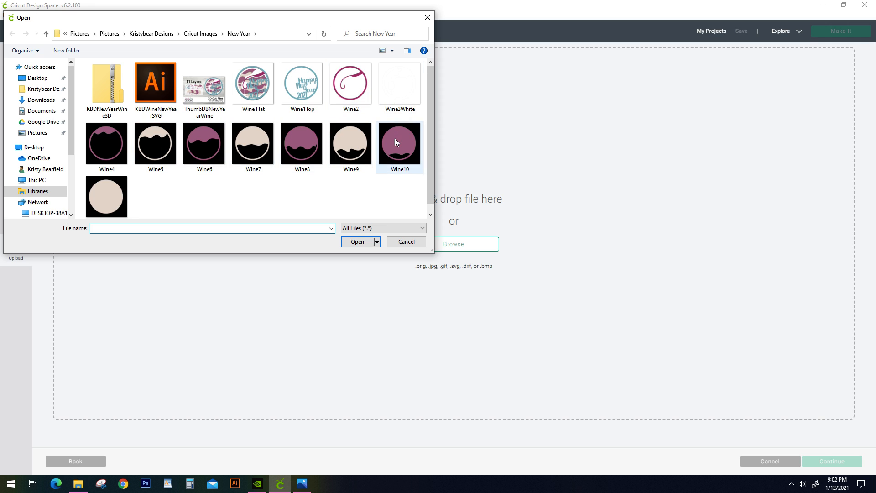
{"action": "left_click", "coordinate": [155, 99]}
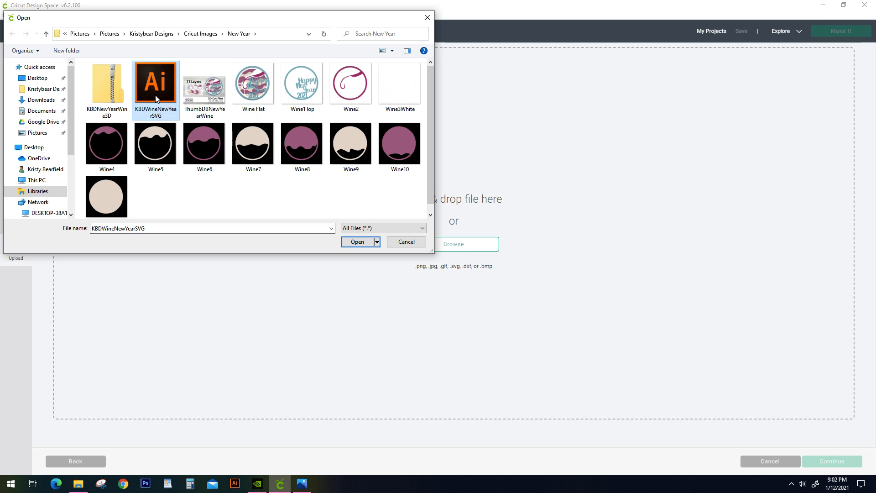
{"action": "left_click", "coordinate": [359, 241]}
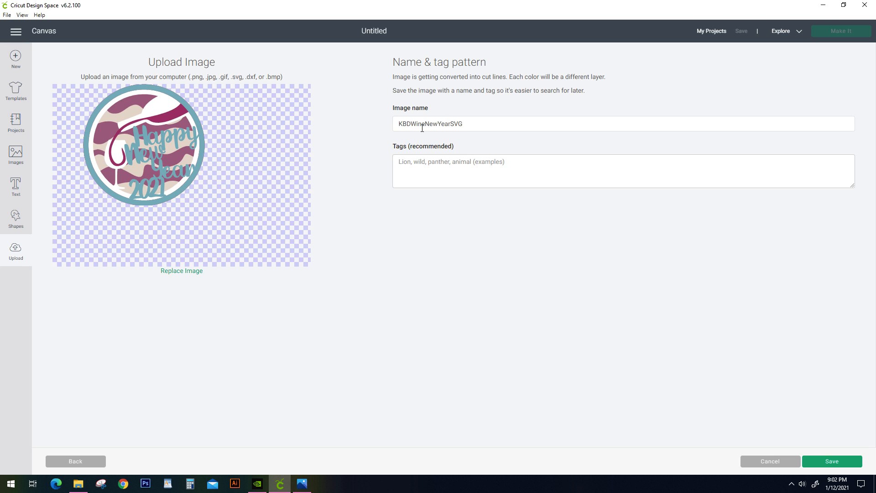
{"action": "left_click", "coordinate": [849, 462]}
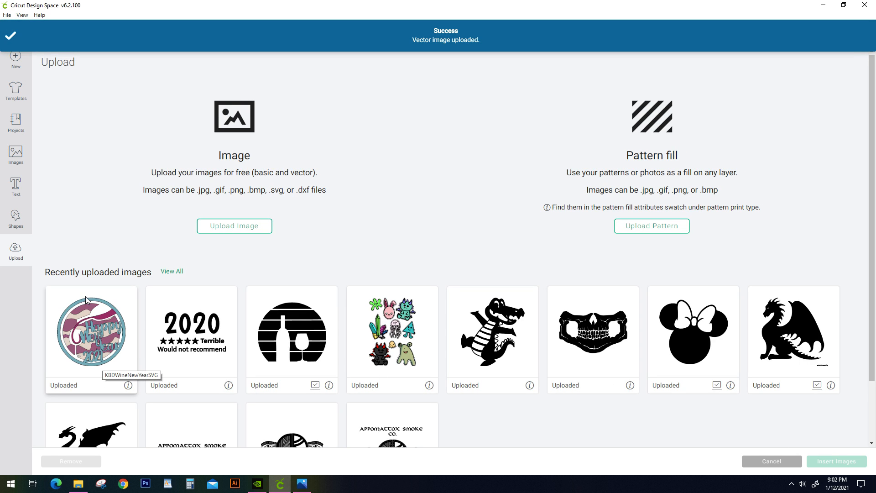
{"action": "left_click", "coordinate": [97, 339]}
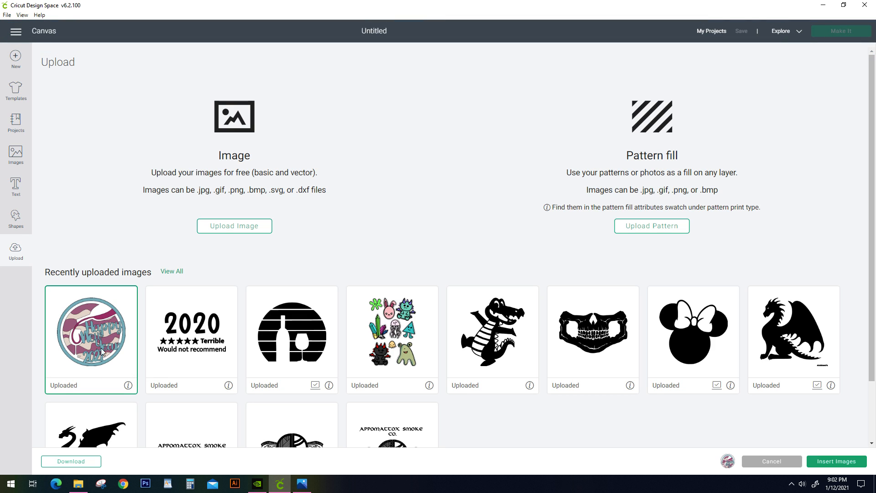
{"action": "left_click", "coordinate": [837, 462]}
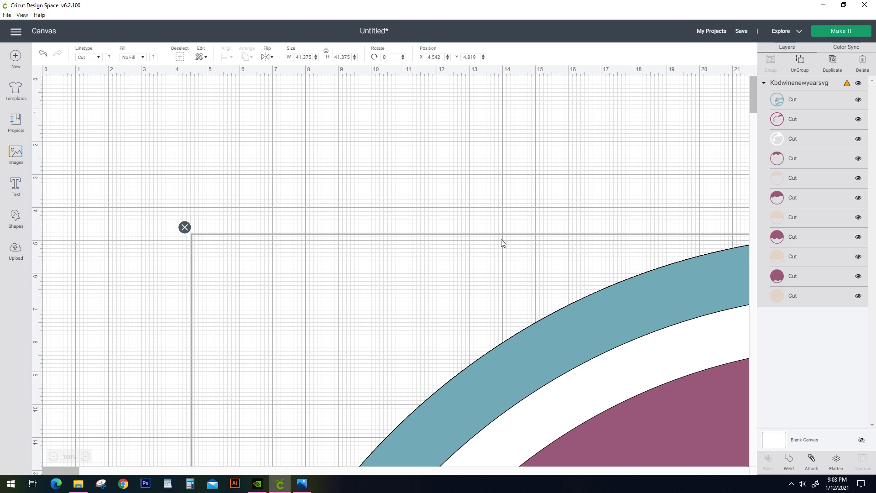
Set the inserted design's width to 10 inches and move it to the canvas's upper-left corner
{"action": "left_click", "coordinate": [315, 58]}
{"action": "type", "text": "10"}
{"action": "key", "text": "Return"}
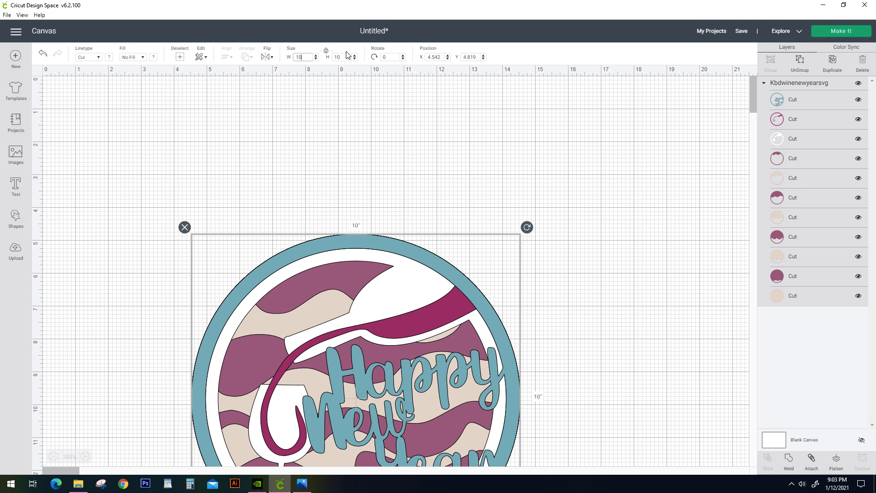
{"action": "left_click_drag", "start_coordinate": [411, 312], "coordinate": [269, 158]}
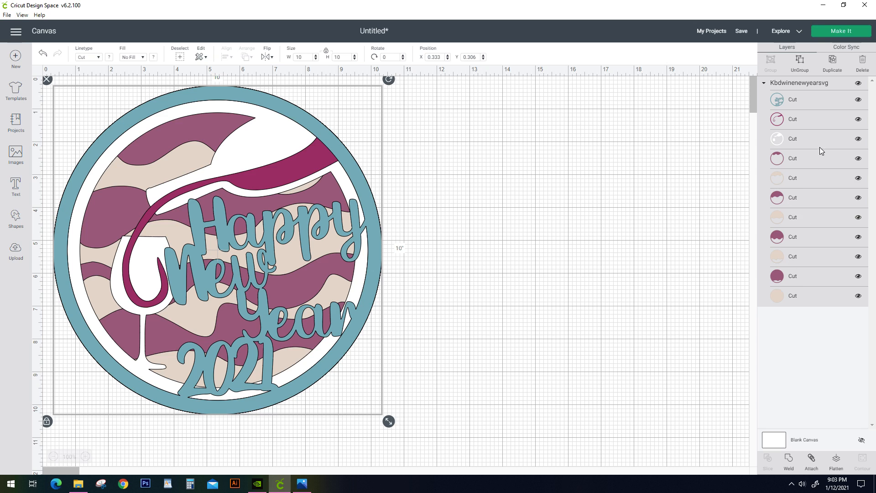
Inspect the design's lower wave layers by hiding them one by one and showing them again
{"action": "left_click", "coordinate": [803, 105]}
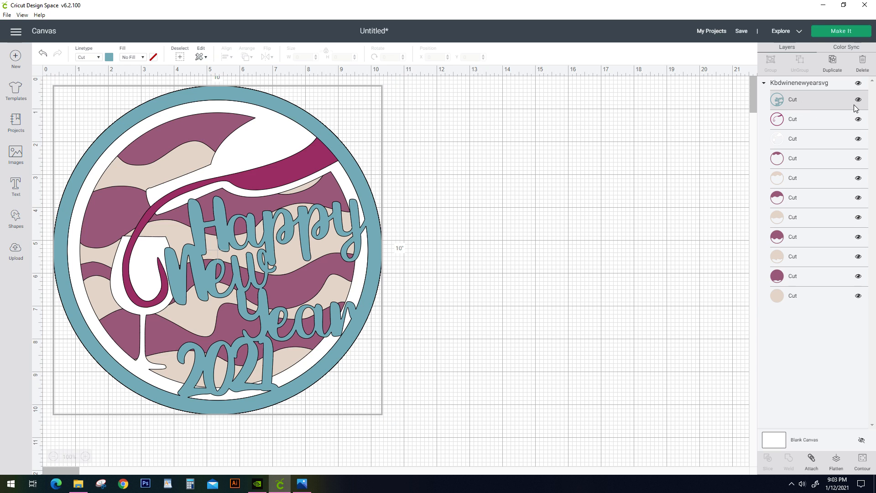
{"action": "left_click", "coordinate": [861, 277]}
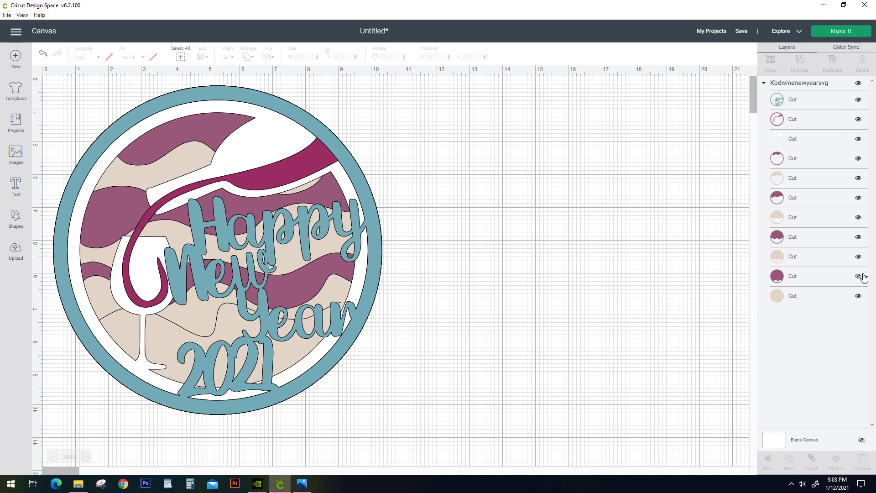
{"action": "left_click", "coordinate": [859, 257]}
{"action": "left_click", "coordinate": [859, 236]}
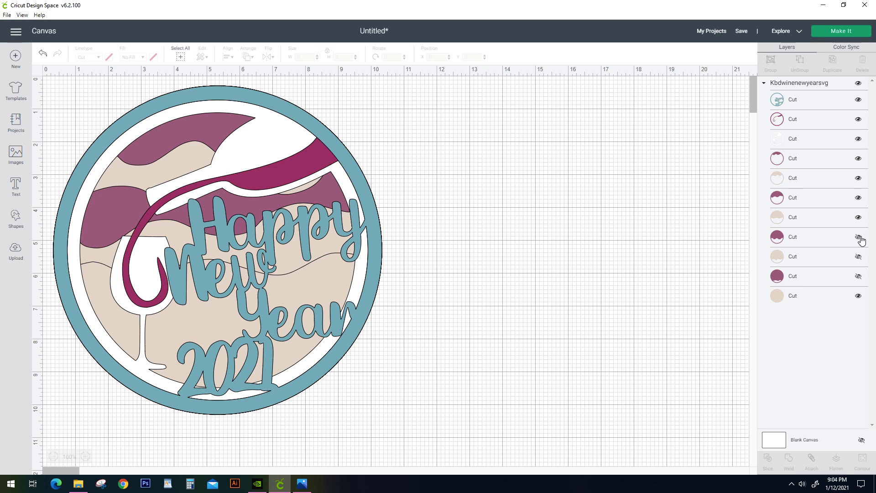
{"action": "left_click", "coordinate": [859, 217]}
{"action": "left_click", "coordinate": [859, 217]}
{"action": "left_click", "coordinate": [859, 237]}
{"action": "left_click", "coordinate": [860, 257]}
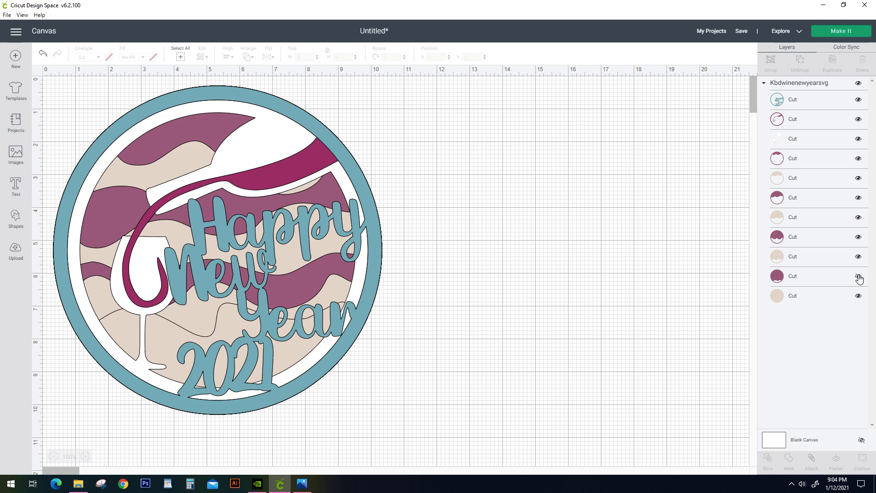
{"action": "left_click", "coordinate": [859, 277]}
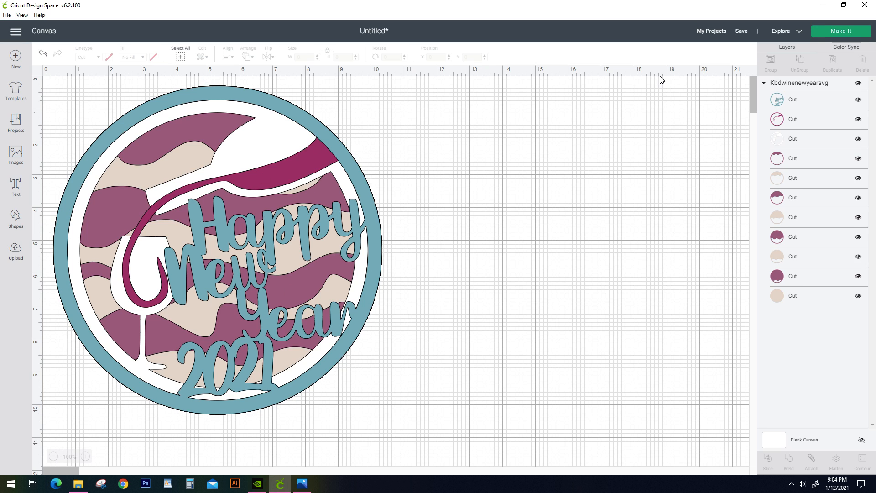
Preview how the design's layers are distributed across the cutting mats, then return to the canvas
{"action": "left_click", "coordinate": [835, 35]}
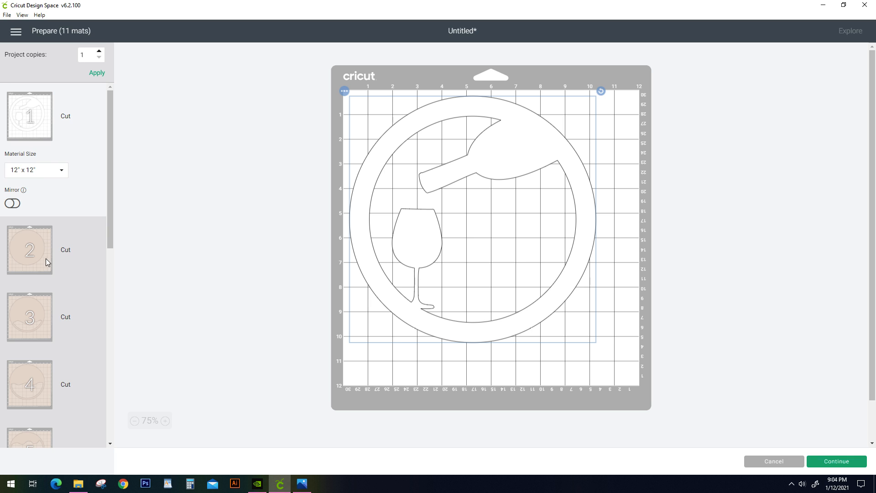
{"action": "scroll", "coordinate": [69, 328], "scroll_direction": "down", "scroll_amount": 10}
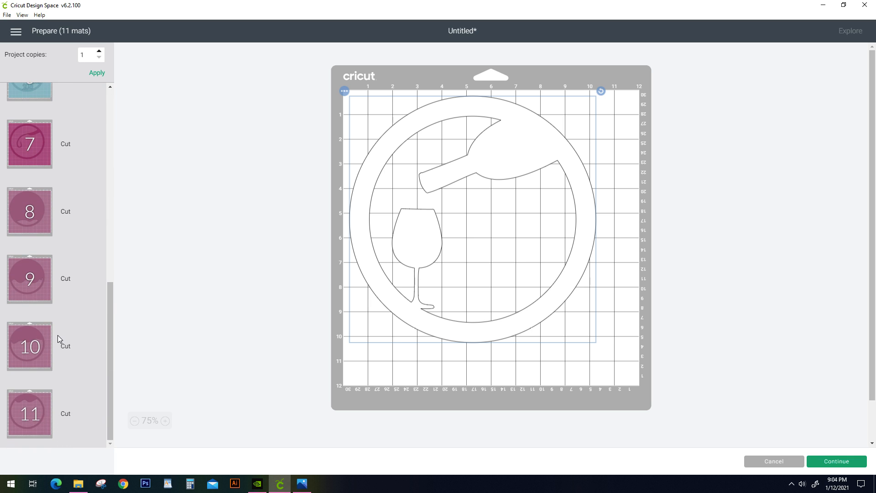
{"action": "scroll", "coordinate": [55, 347], "scroll_direction": "up", "scroll_amount": 4}
{"action": "scroll", "coordinate": [56, 254], "scroll_direction": "up", "scroll_amount": 5}
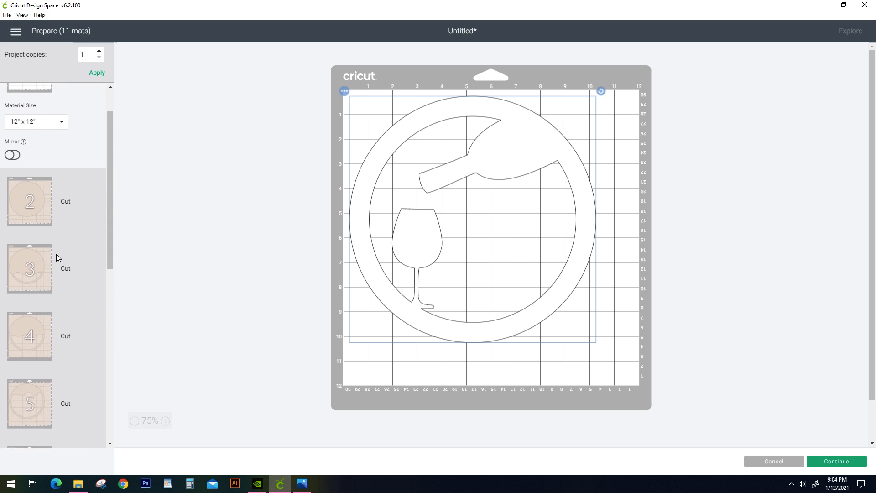
{"action": "scroll", "coordinate": [51, 274], "scroll_direction": "down", "scroll_amount": 10}
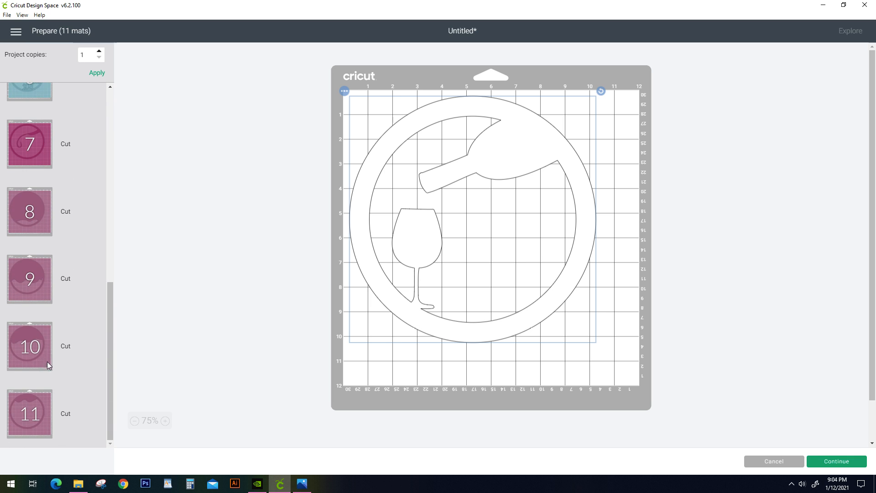
{"action": "scroll", "coordinate": [48, 359], "scroll_direction": "up", "scroll_amount": 10}
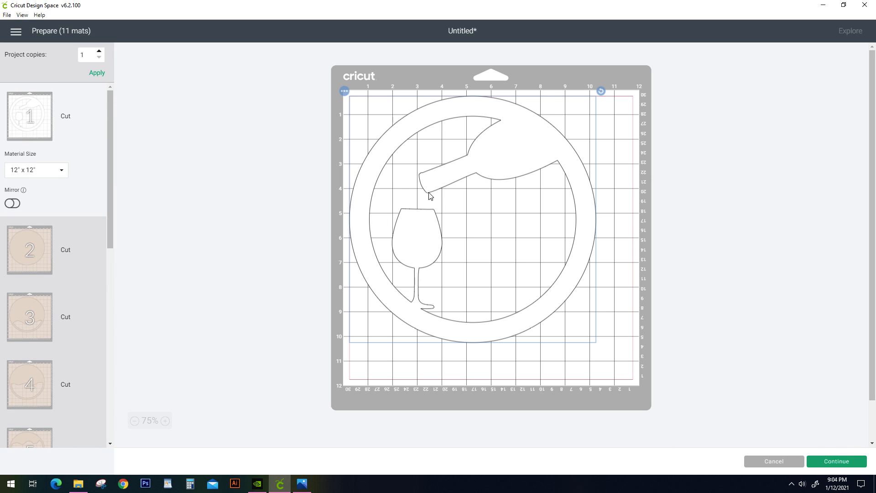
{"action": "left_click", "coordinate": [773, 462]}
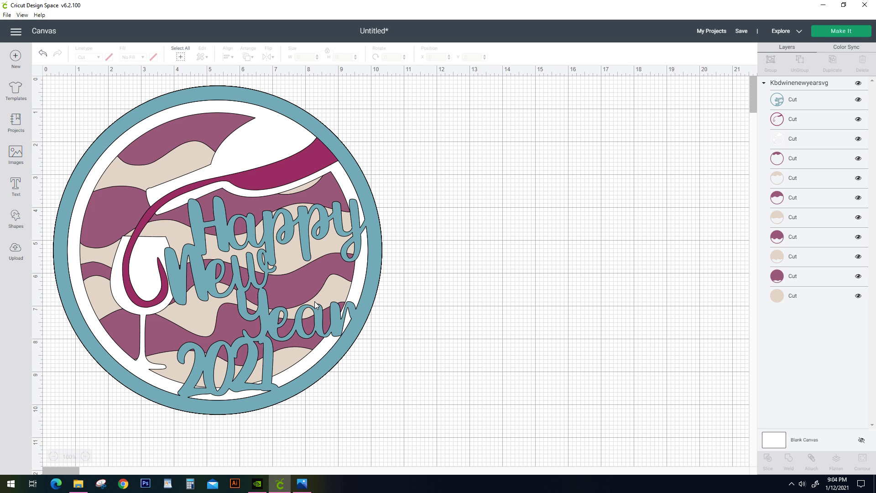
Delete the entire grouped New Year design from the canvas
{"action": "left_click", "coordinate": [801, 89]}
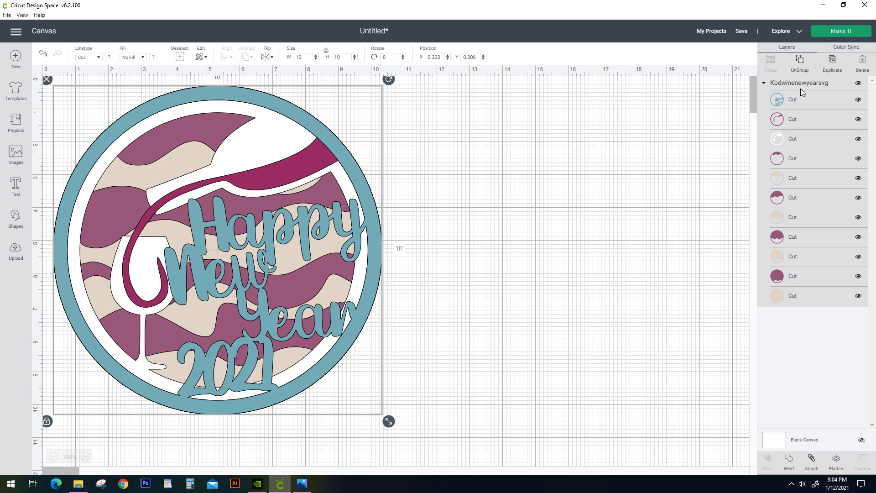
{"action": "left_click", "coordinate": [869, 64]}
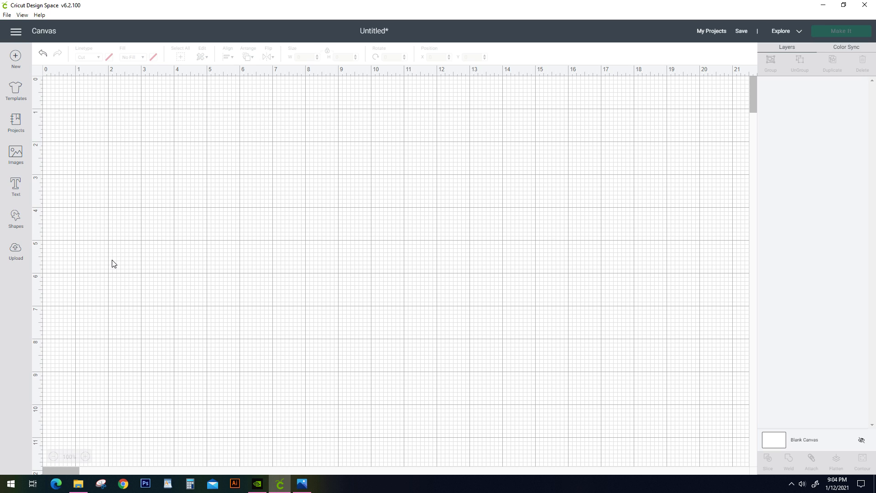
Start a new image upload and open the Wine1Top file from the New Year folder
{"action": "left_click", "coordinate": [23, 251]}
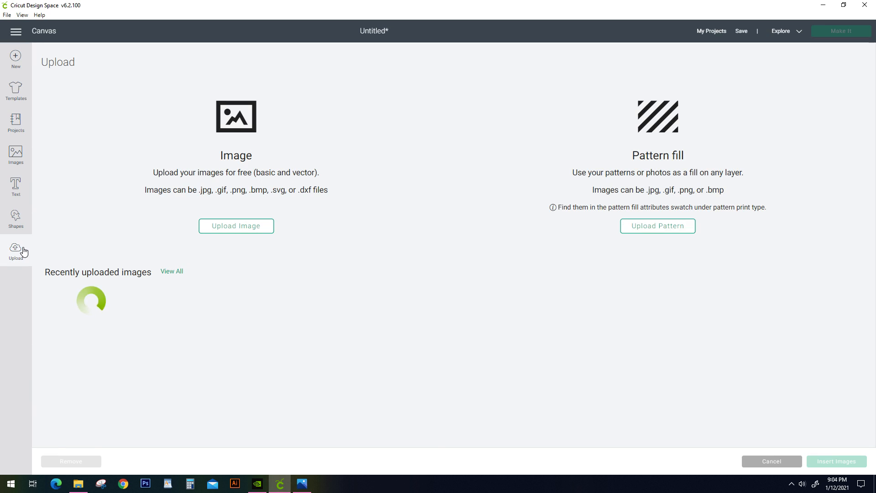
{"action": "left_click", "coordinate": [240, 235]}
{"action": "left_click", "coordinate": [445, 250]}
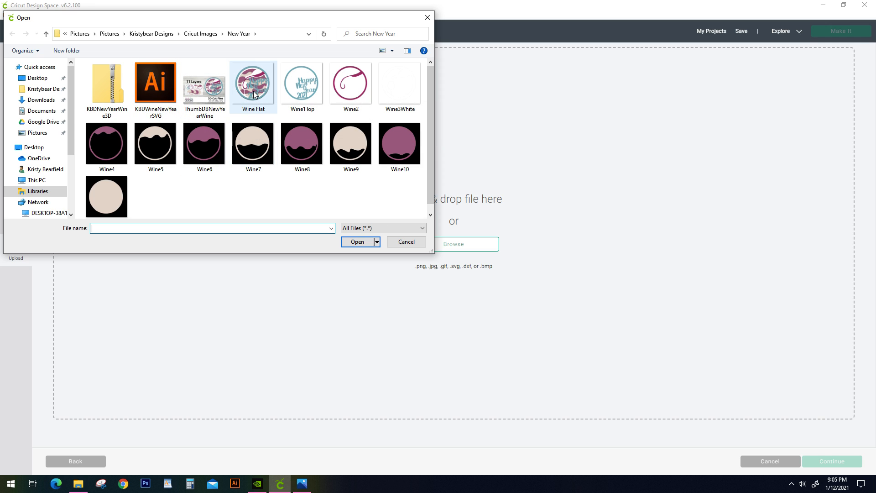
{"action": "mouse_move", "coordinate": [255, 95]}
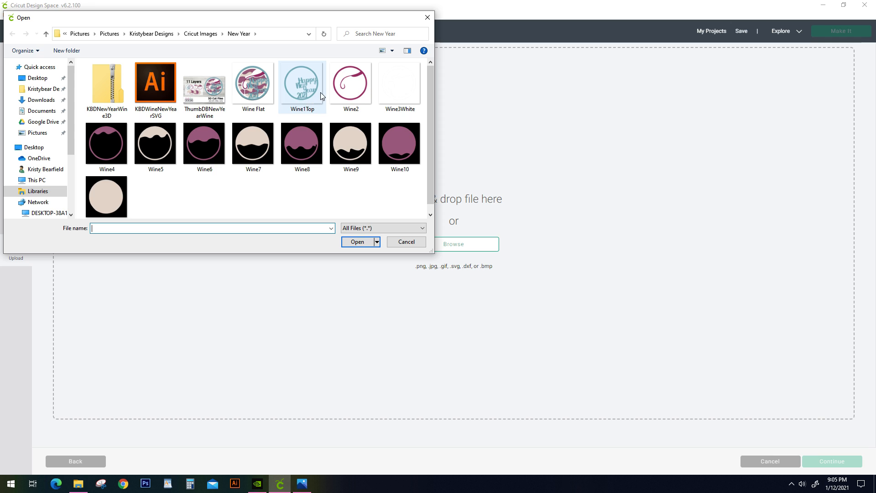
{"action": "left_click", "coordinate": [295, 93]}
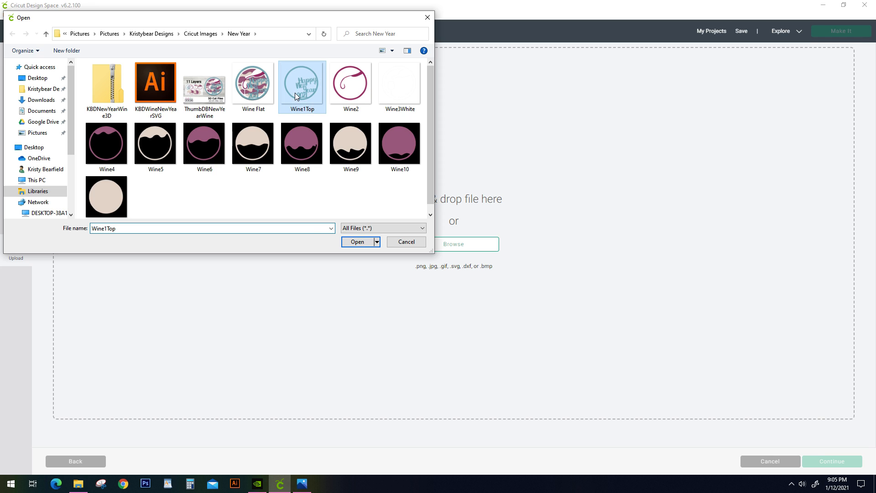
{"action": "left_click", "coordinate": [359, 247]}
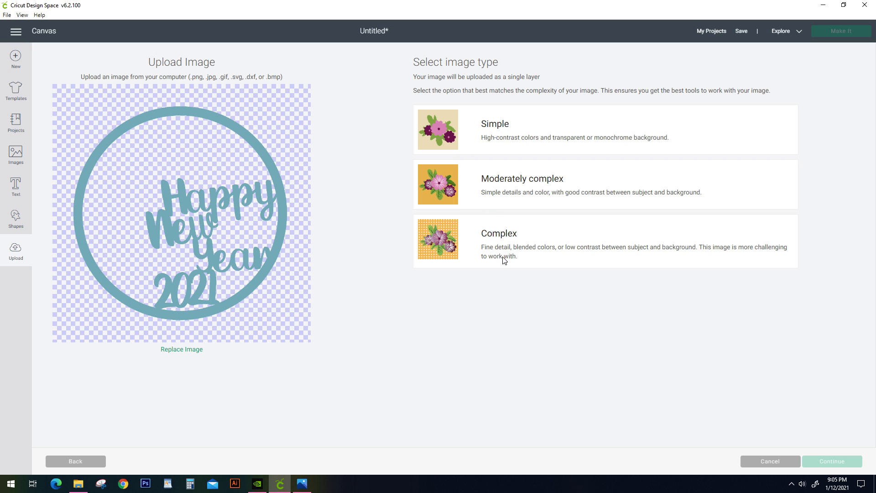
Set the Wine1Top image type to Simple, check its transparent background, and proceed to the save options without erasing anything
{"action": "left_click", "coordinate": [535, 126]}
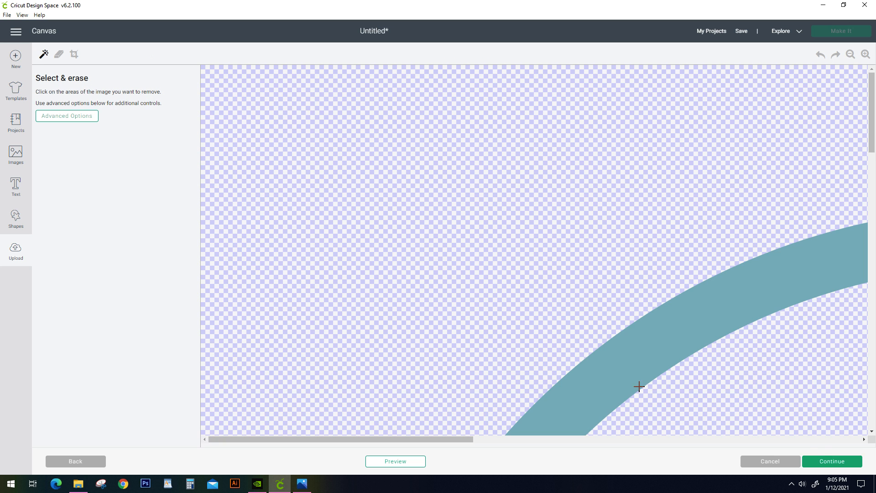
{"action": "scroll", "coordinate": [566, 301], "scroll_direction": "down", "scroll_amount": 10}
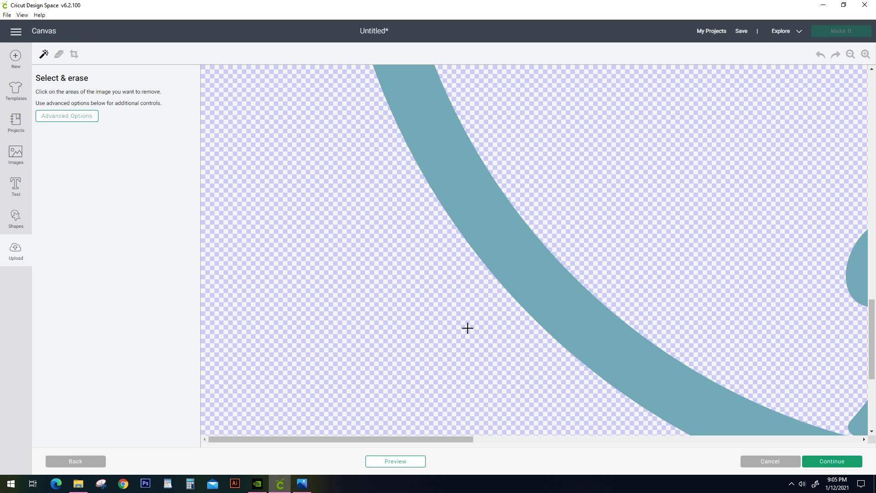
{"action": "scroll", "coordinate": [591, 345], "scroll_direction": "down", "scroll_amount": 3}
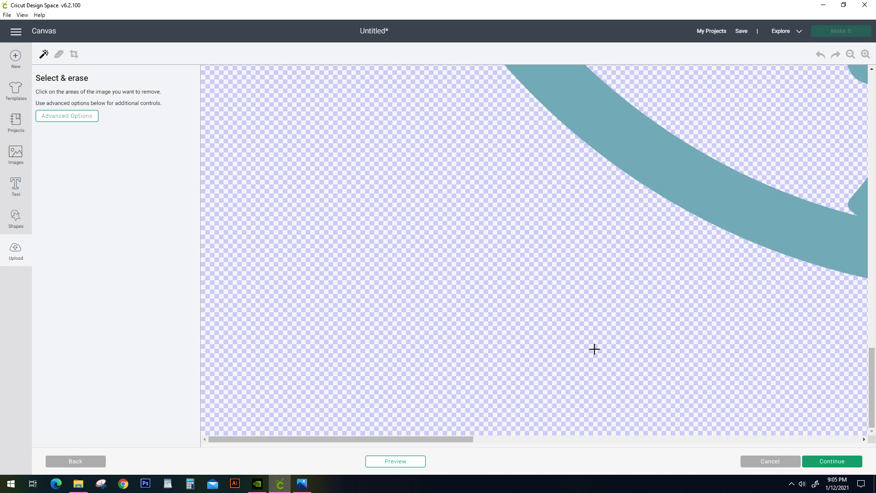
{"action": "scroll", "coordinate": [614, 336], "scroll_direction": "up", "scroll_amount": 7}
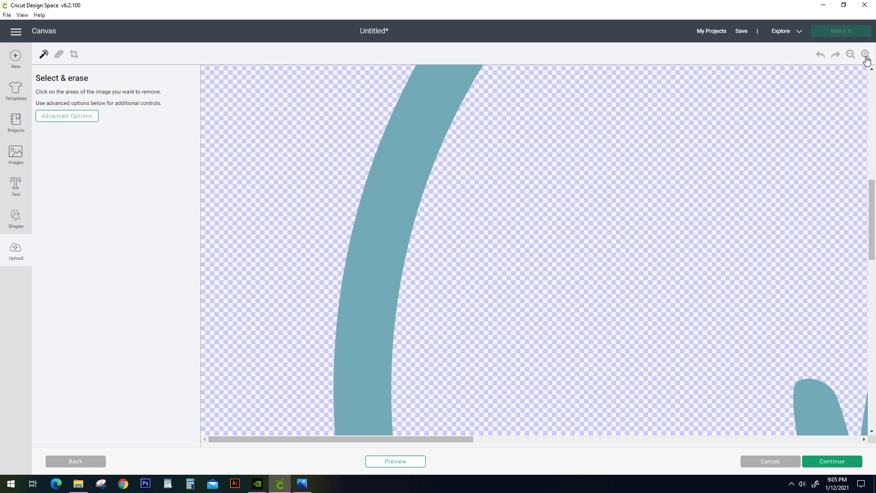
{"action": "left_click", "coordinate": [851, 55]}
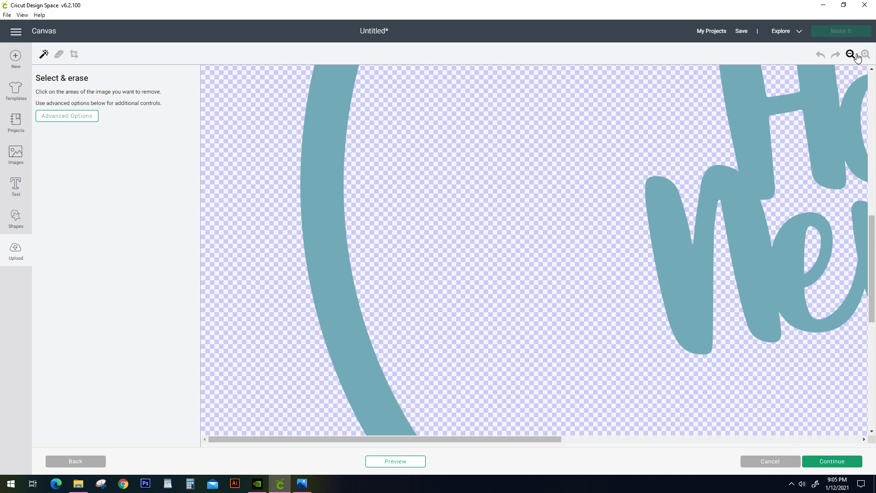
{"action": "left_click", "coordinate": [851, 55]}
{"action": "left_click", "coordinate": [851, 54]}
{"action": "scroll", "coordinate": [677, 307], "scroll_direction": "up", "scroll_amount": 2}
{"action": "scroll", "coordinate": [651, 366], "scroll_direction": "down", "scroll_amount": 2}
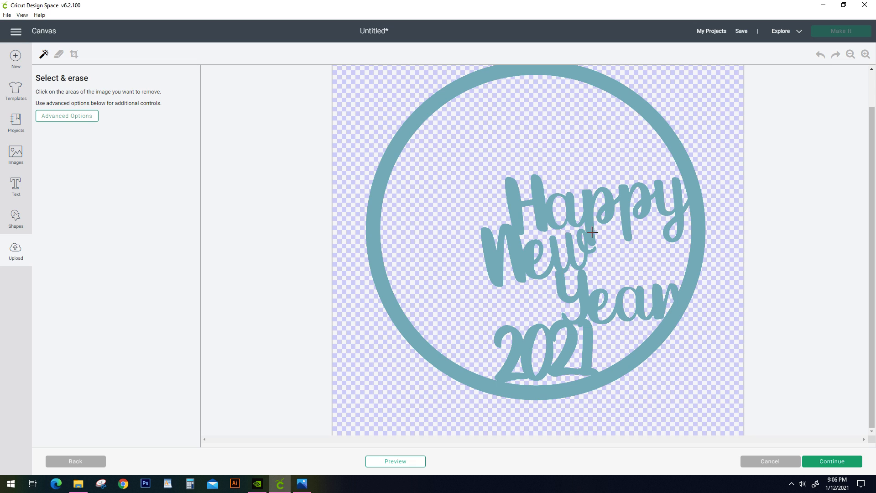
{"action": "left_click", "coordinate": [842, 461]}
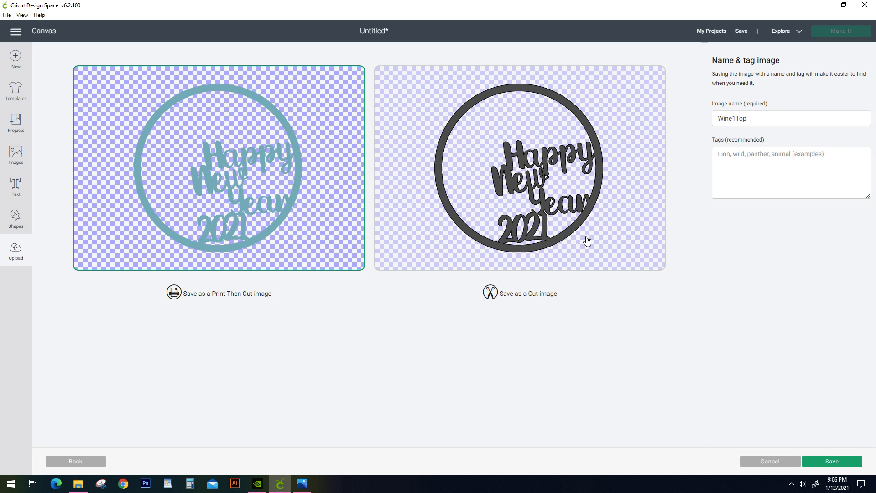
Save the Wine1Top upload as a Cut image, keeping the suggested image name
{"action": "left_click", "coordinate": [618, 242]}
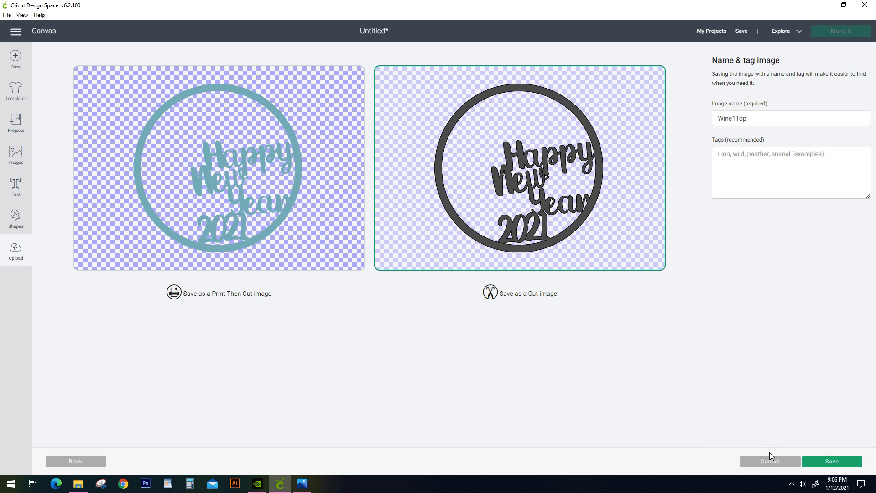
{"action": "left_click", "coordinate": [850, 467]}
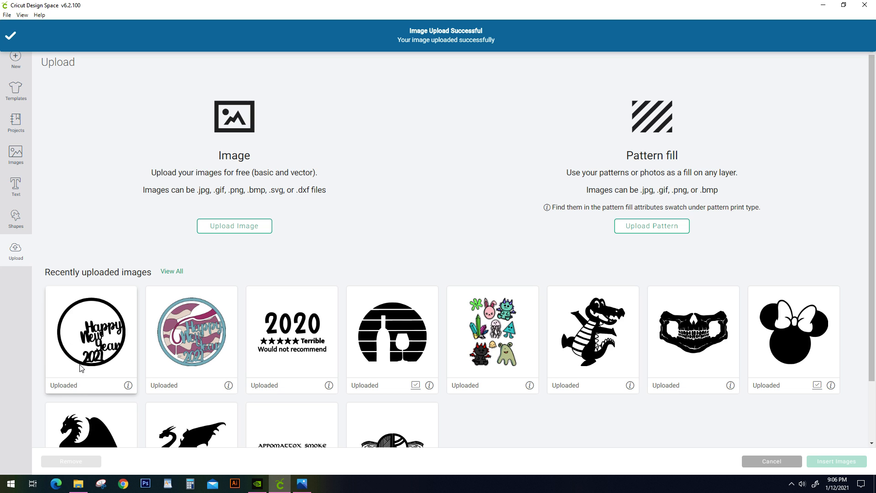
Upload the Wine2 file from the New Year folder as a Simple image and save it as a Cut image
{"action": "left_click", "coordinate": [234, 231]}
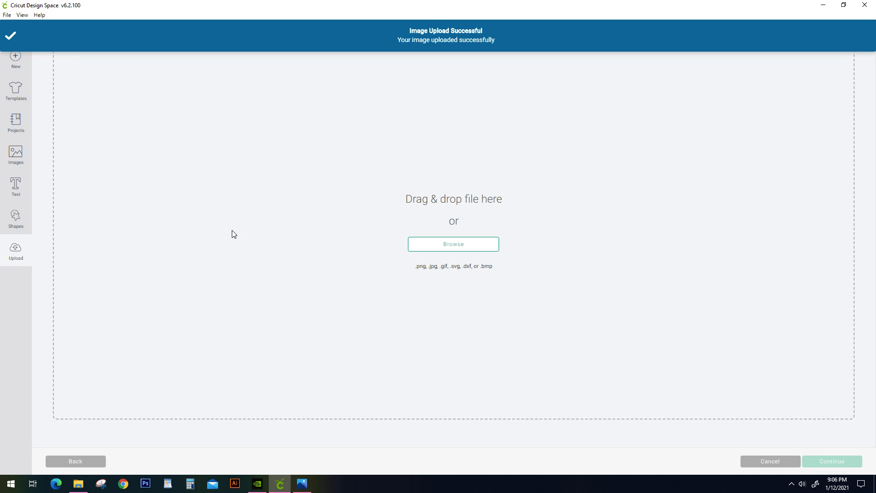
{"action": "left_click", "coordinate": [430, 250]}
{"action": "left_click", "coordinate": [366, 85]}
{"action": "left_click", "coordinate": [358, 242]}
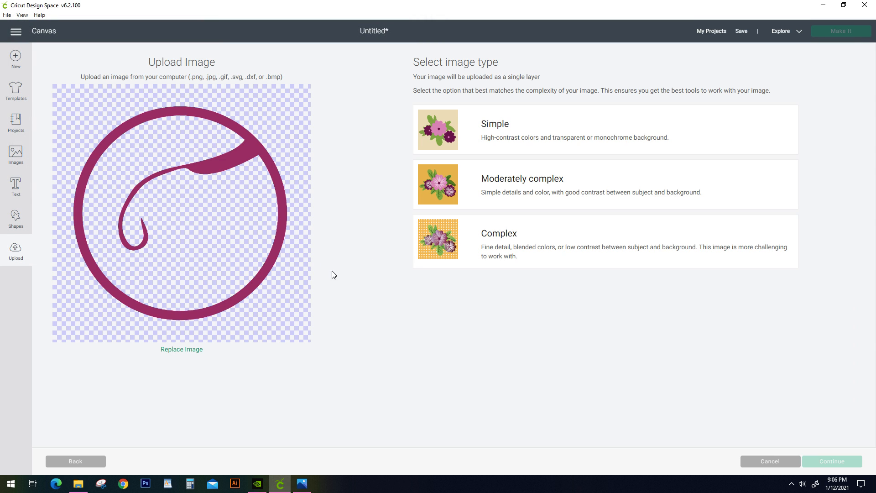
{"action": "left_click", "coordinate": [545, 127]}
{"action": "left_click", "coordinate": [838, 461]}
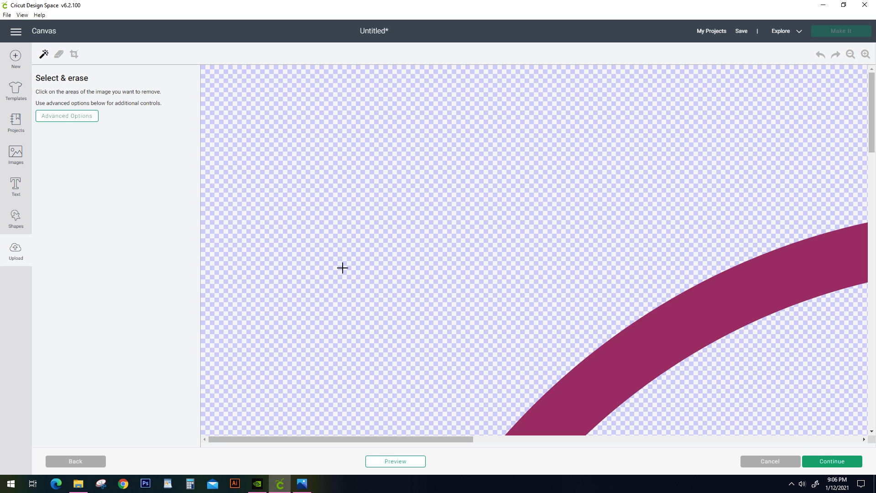
{"action": "left_click", "coordinate": [840, 462]}
{"action": "left_click", "coordinate": [609, 210]}
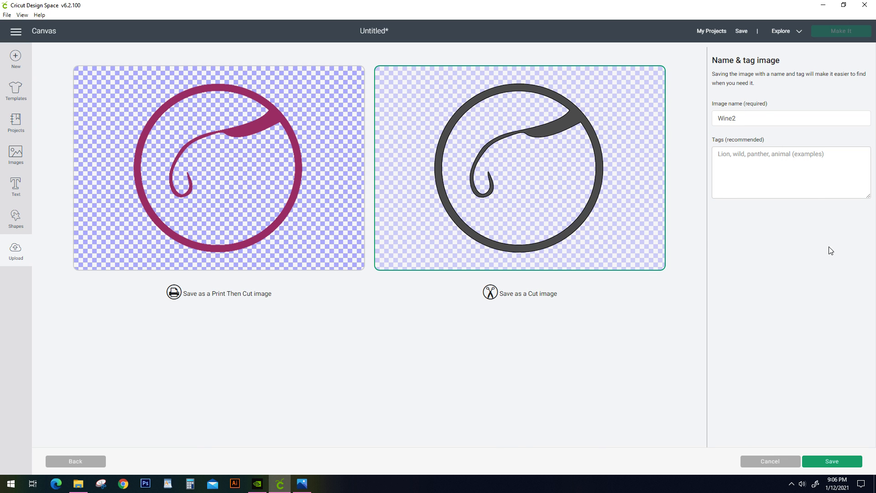
{"action": "left_click", "coordinate": [842, 462]}
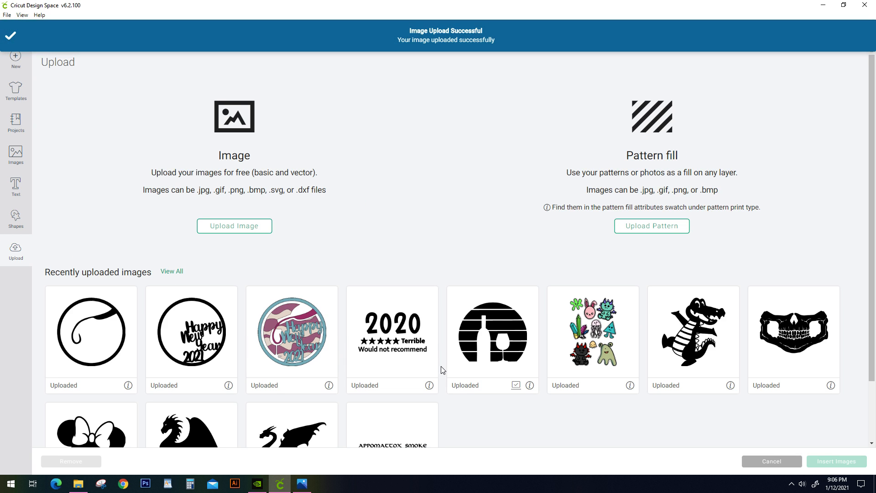
Upload the Wine3White file with the Simple image type and save it as a Cut image
{"action": "left_click", "coordinate": [229, 231]}
{"action": "left_click", "coordinate": [436, 244]}
{"action": "left_click", "coordinate": [400, 85]}
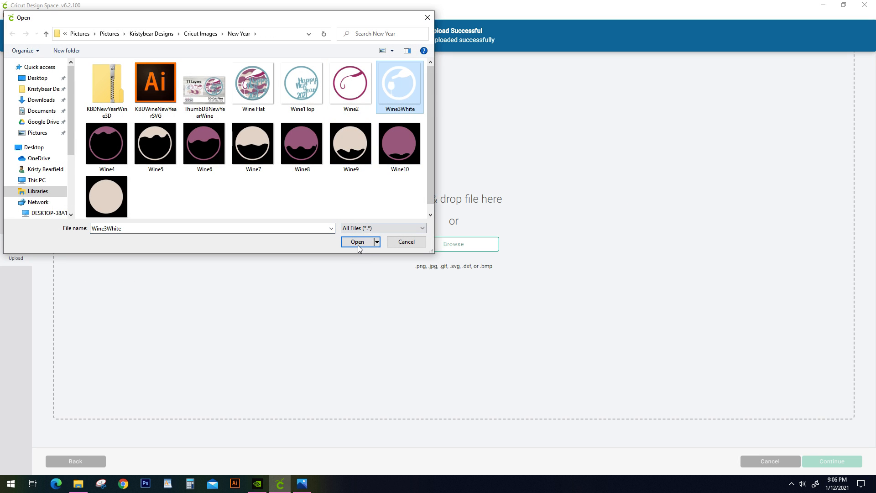
{"action": "left_click", "coordinate": [358, 245]}
{"action": "left_click", "coordinate": [541, 156]}
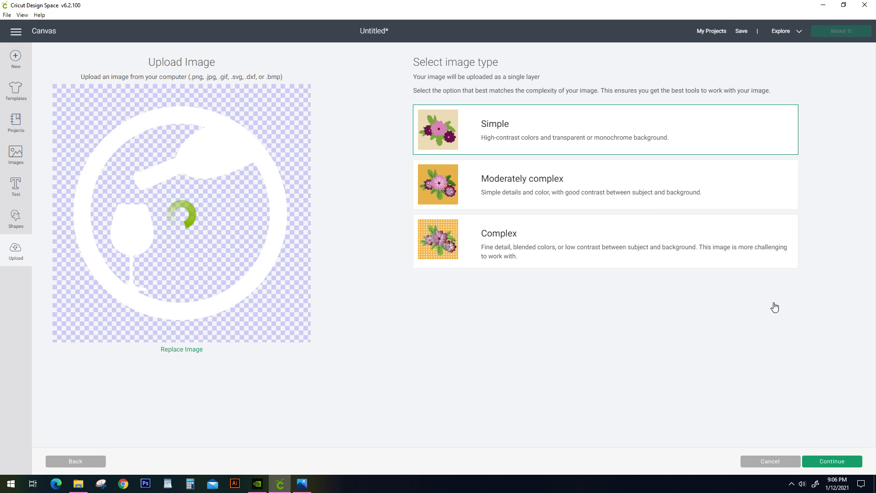
{"action": "left_click", "coordinate": [829, 465]}
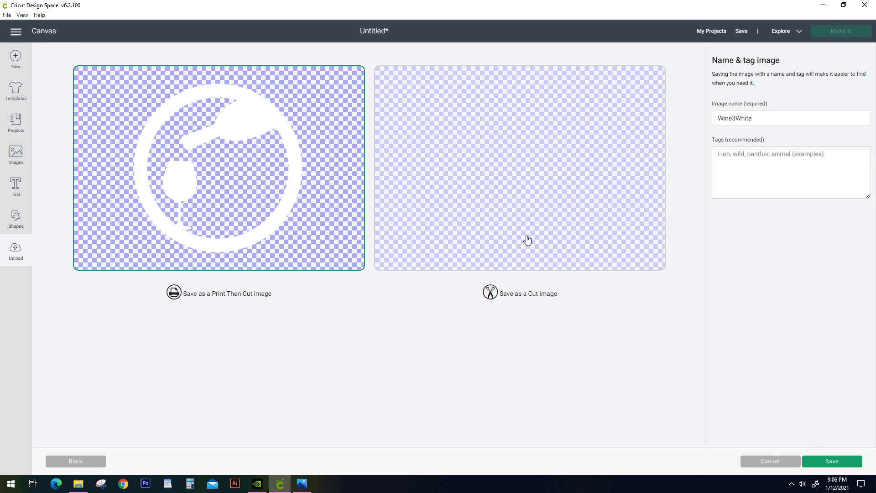
{"action": "left_click", "coordinate": [541, 233]}
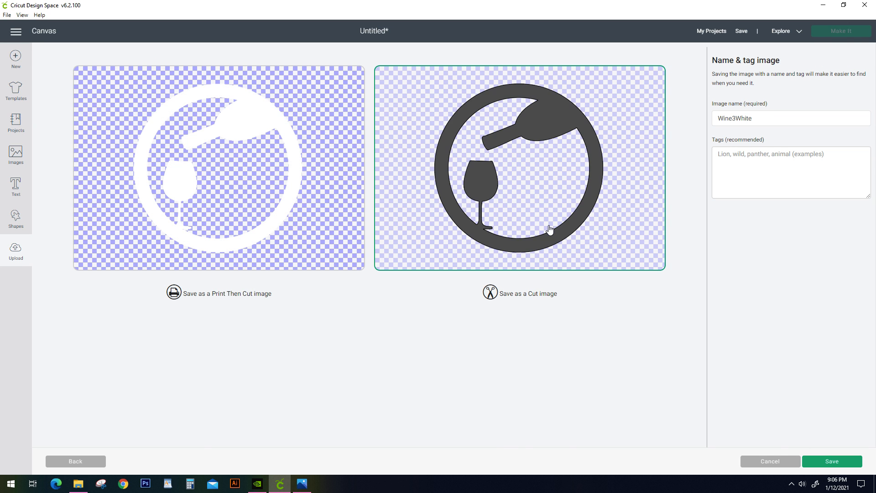
{"action": "left_click", "coordinate": [831, 465]}
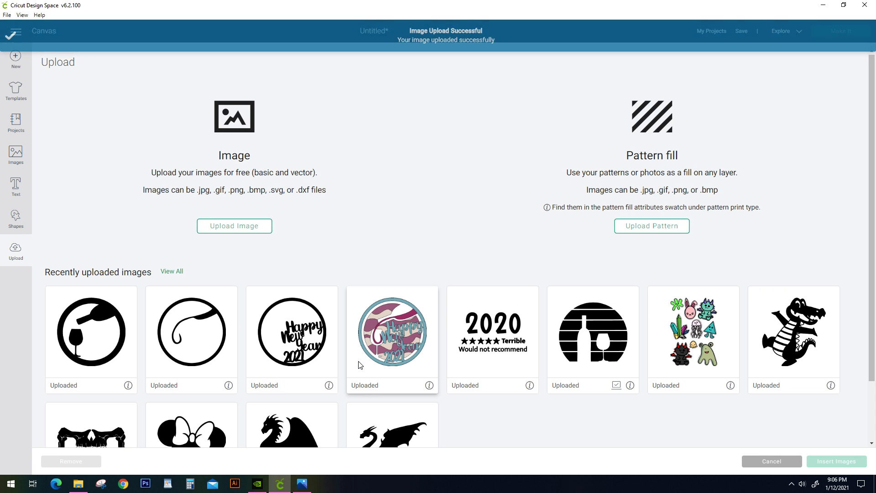
Upload the Wine4 file with the Simple image type and save it as a Cut image
{"action": "left_click", "coordinate": [221, 231]}
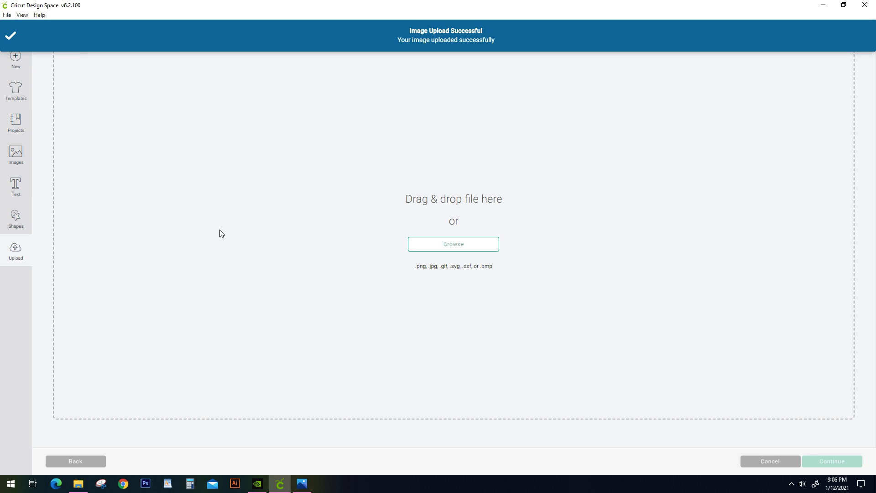
{"action": "left_click", "coordinate": [446, 247]}
{"action": "left_click", "coordinate": [114, 139]}
{"action": "left_click", "coordinate": [365, 242]}
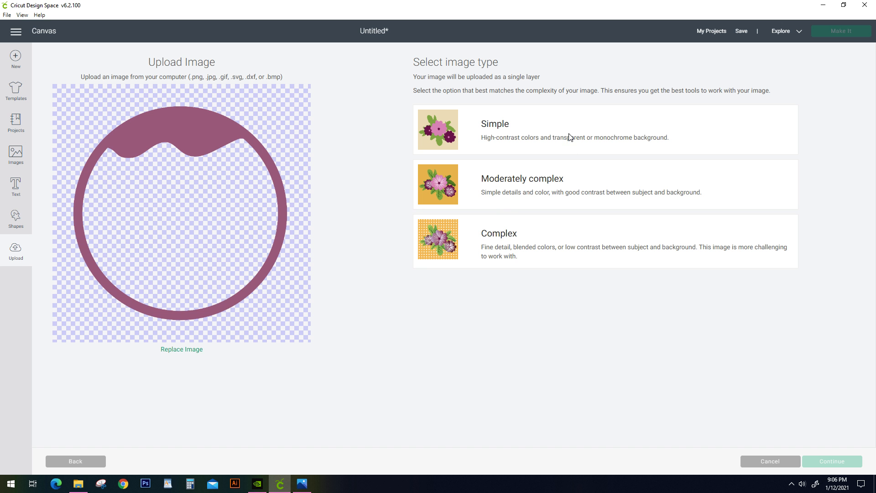
{"action": "left_click", "coordinate": [570, 138]}
{"action": "left_click", "coordinate": [854, 463]}
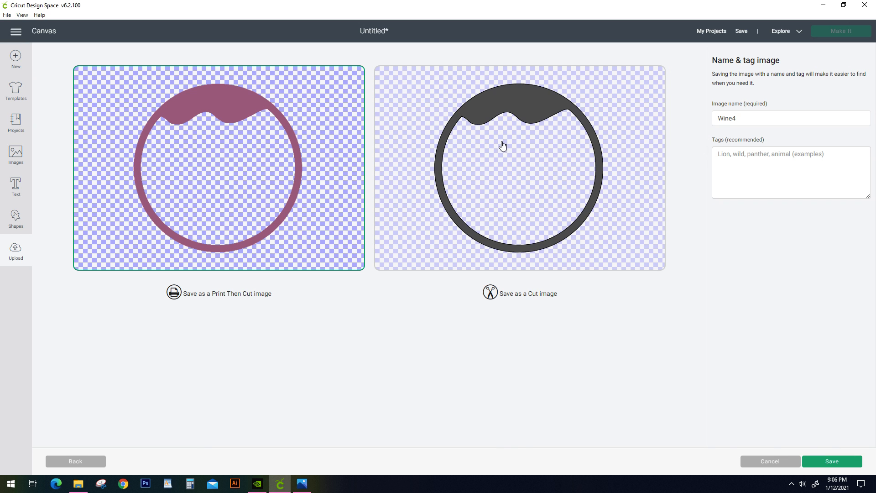
{"action": "left_click", "coordinate": [576, 183]}
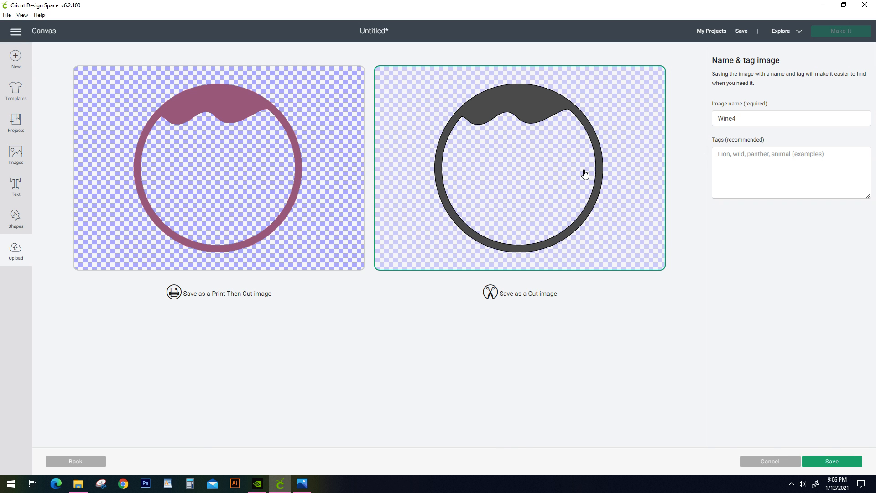
{"action": "left_click", "coordinate": [834, 462]}
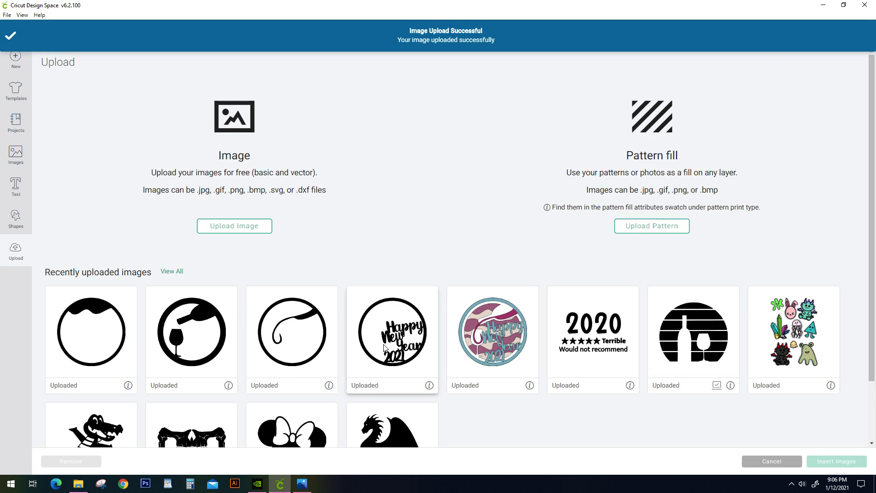
Upload the Wine5 file as a Simple image, skip erasing, and save it as a Cut image
{"action": "left_click", "coordinate": [249, 228]}
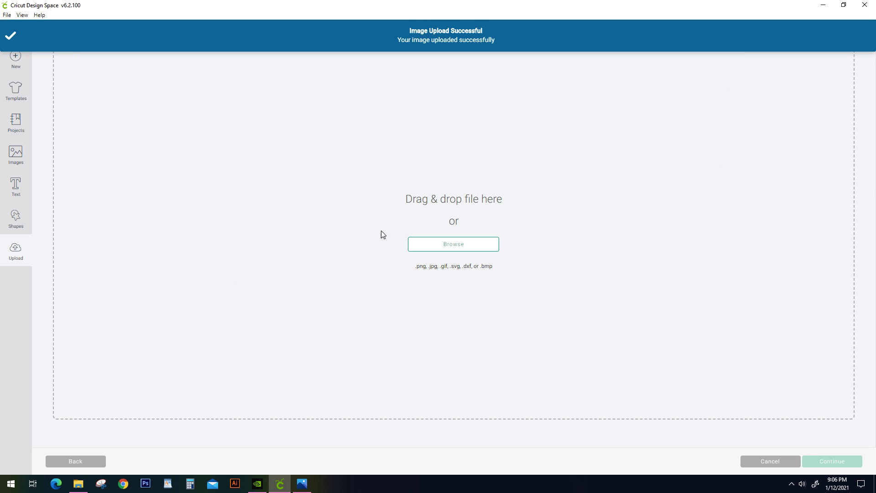
{"action": "left_click", "coordinate": [439, 250]}
{"action": "left_click", "coordinate": [174, 160]}
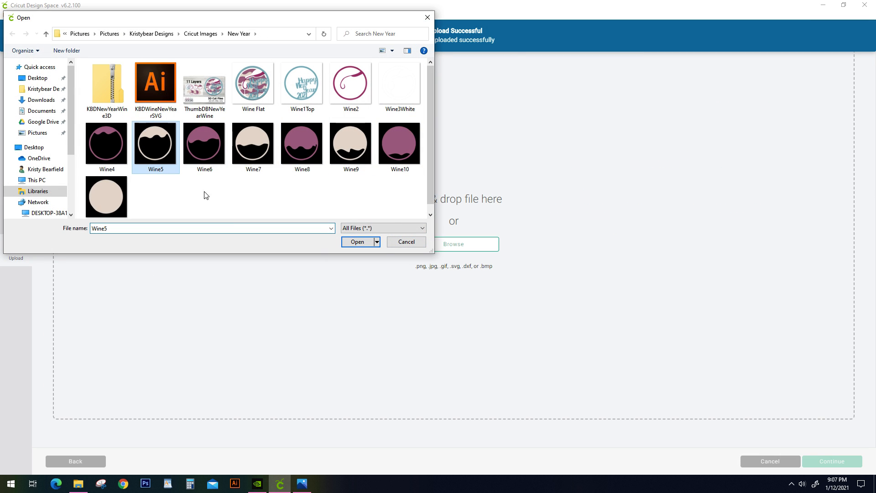
{"action": "left_click", "coordinate": [345, 242]}
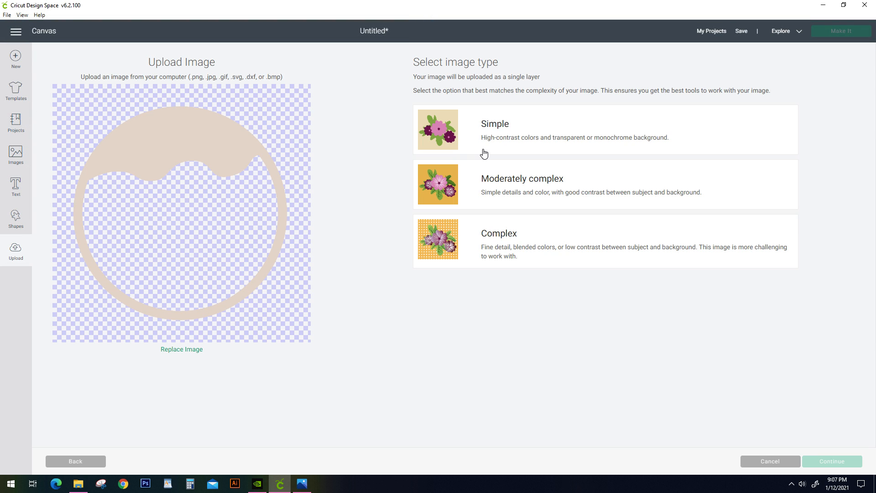
{"action": "left_click", "coordinate": [484, 154]}
{"action": "left_click", "coordinate": [840, 460]}
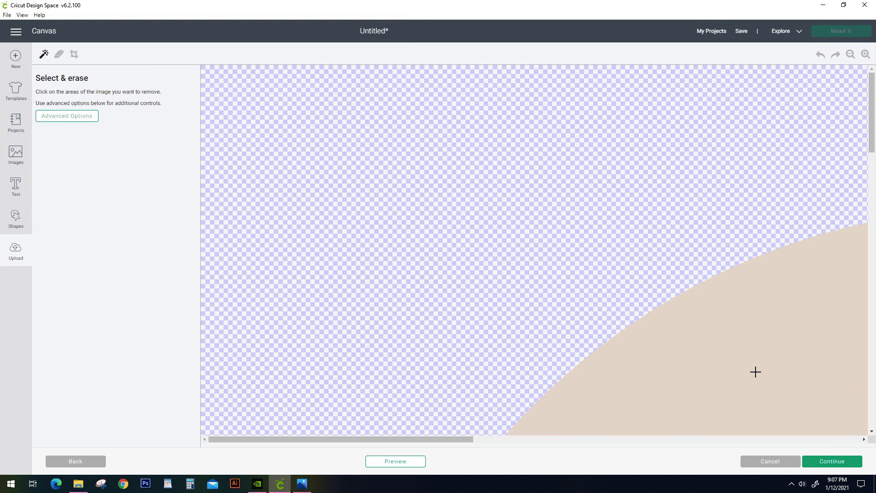
{"action": "left_click", "coordinate": [852, 467]}
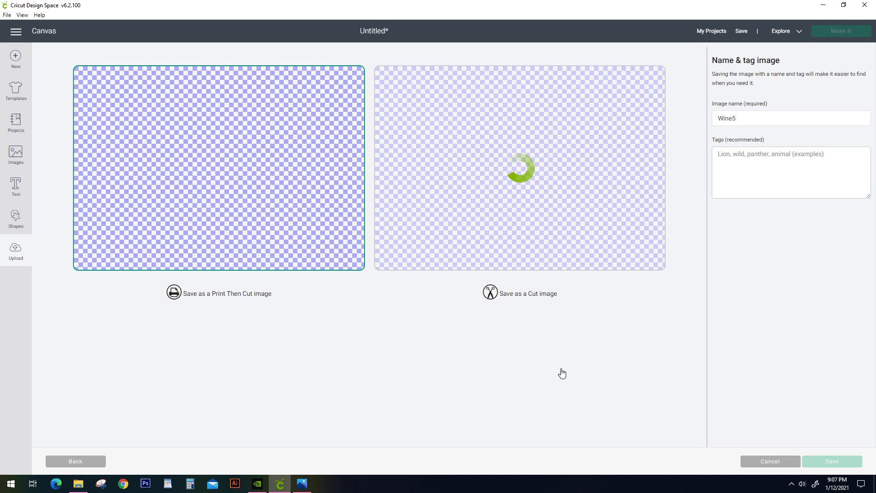
{"action": "left_click", "coordinate": [613, 244]}
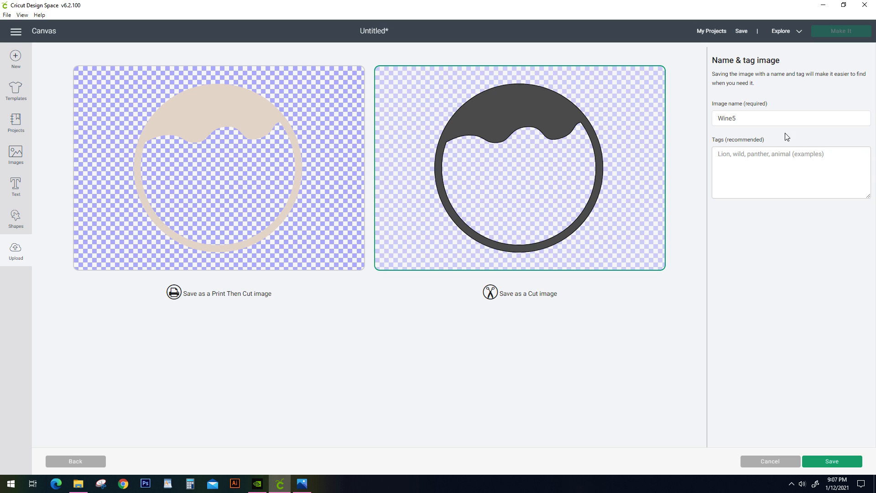
{"action": "left_click", "coordinate": [838, 462]}
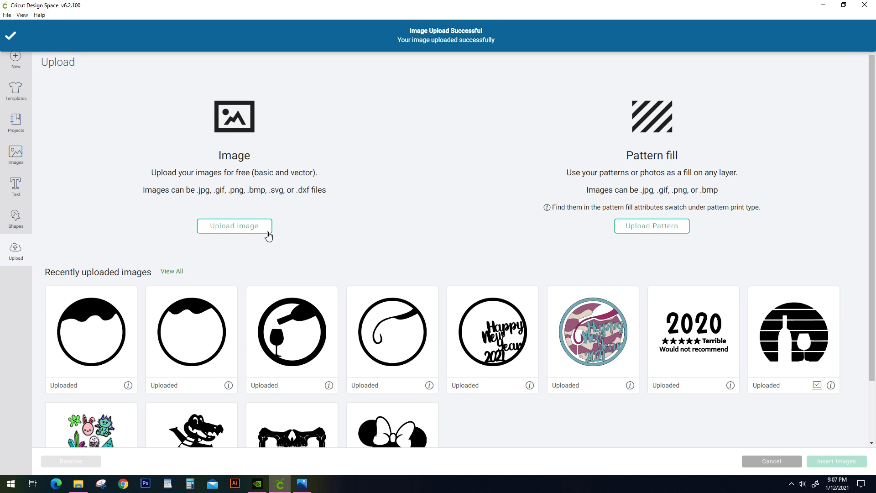
Upload the Wine6 file with the Simple image type and save it as a Cut image
{"action": "left_click", "coordinate": [268, 233]}
{"action": "left_click", "coordinate": [416, 250]}
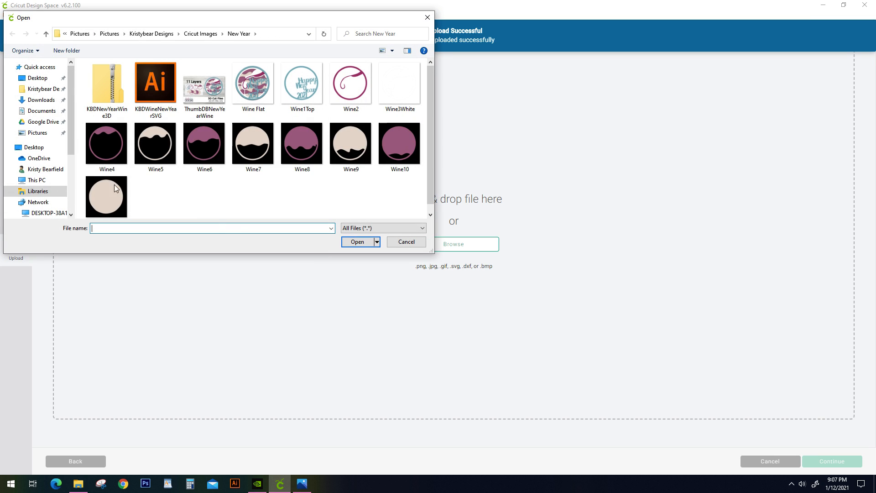
{"action": "left_click", "coordinate": [213, 147]}
{"action": "left_click", "coordinate": [358, 242]}
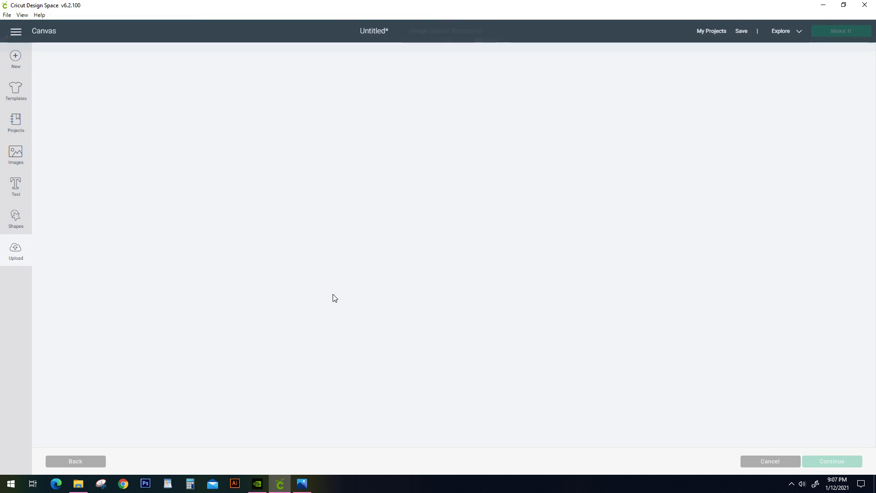
{"action": "left_click", "coordinate": [550, 131]}
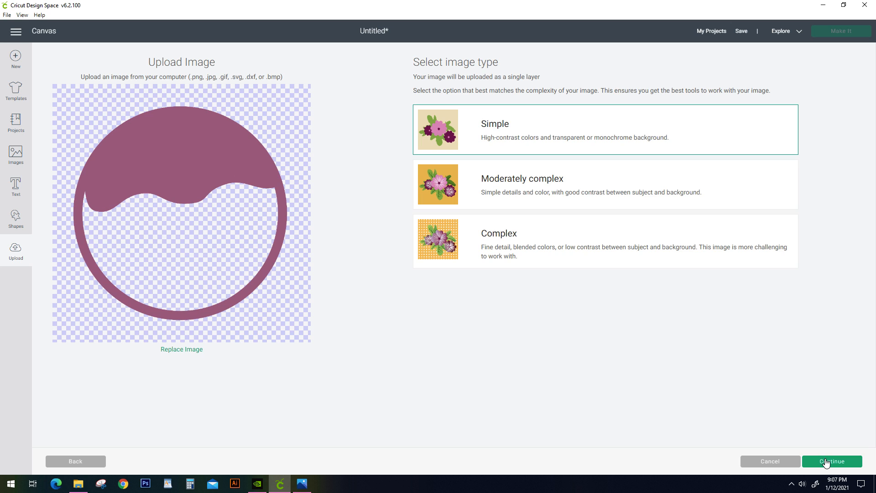
{"action": "left_click", "coordinate": [826, 462]}
{"action": "left_click", "coordinate": [847, 463]}
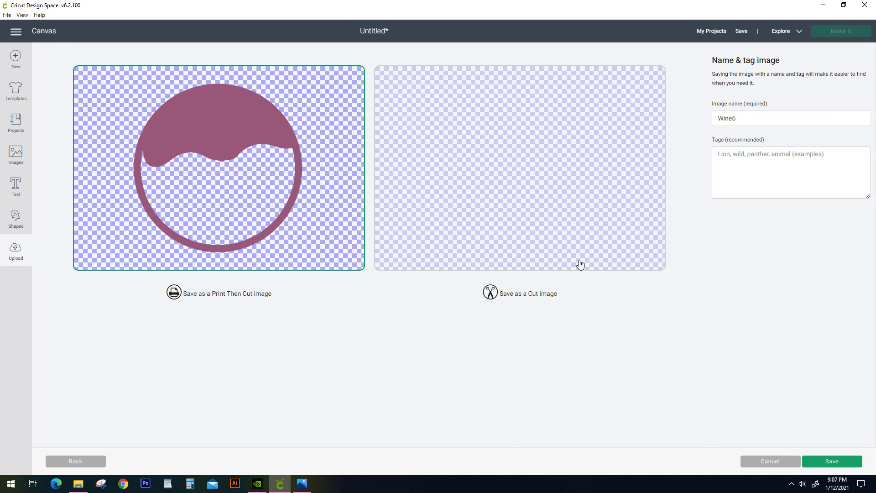
{"action": "left_click", "coordinate": [580, 264]}
{"action": "left_click", "coordinate": [838, 463]}
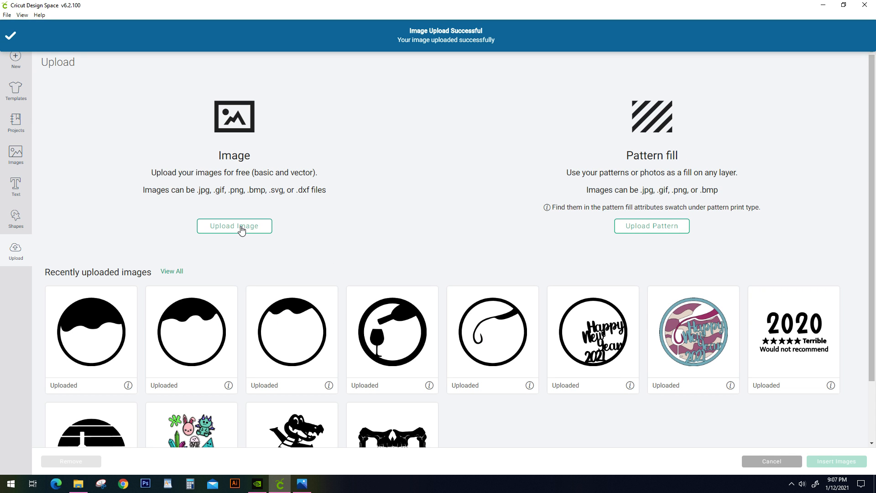
Upload the Wine7 file with the Simple image type and save it as a Cut image
{"action": "left_click", "coordinate": [242, 230]}
{"action": "left_click", "coordinate": [430, 246]}
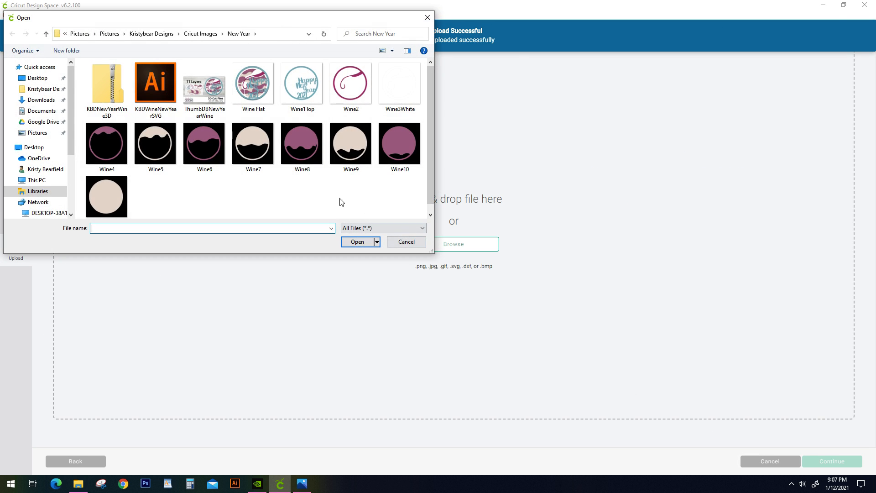
{"action": "left_click", "coordinate": [258, 154]}
{"action": "left_click", "coordinate": [363, 242]}
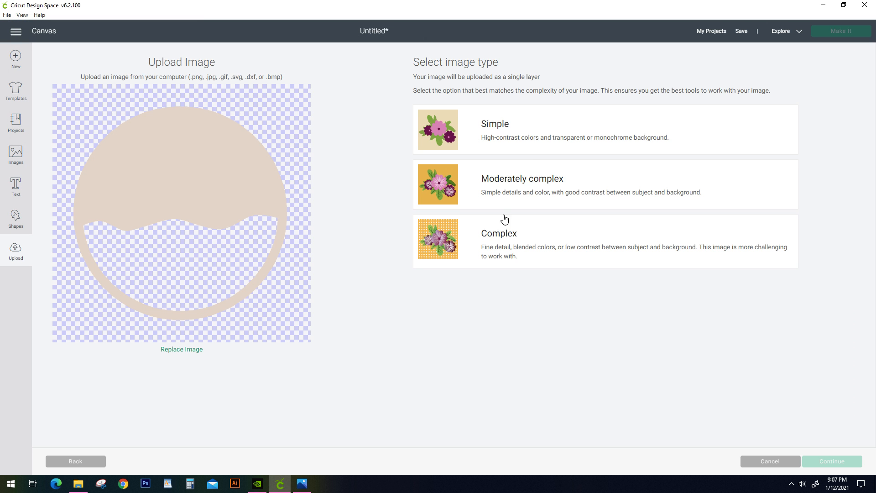
{"action": "left_click", "coordinate": [605, 132]}
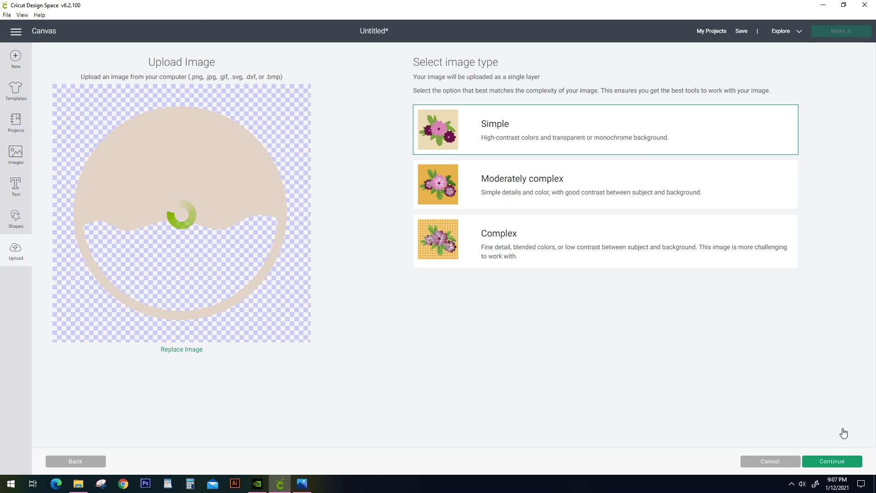
{"action": "left_click", "coordinate": [844, 461]}
{"action": "left_click", "coordinate": [832, 462]}
{"action": "left_click", "coordinate": [531, 245]}
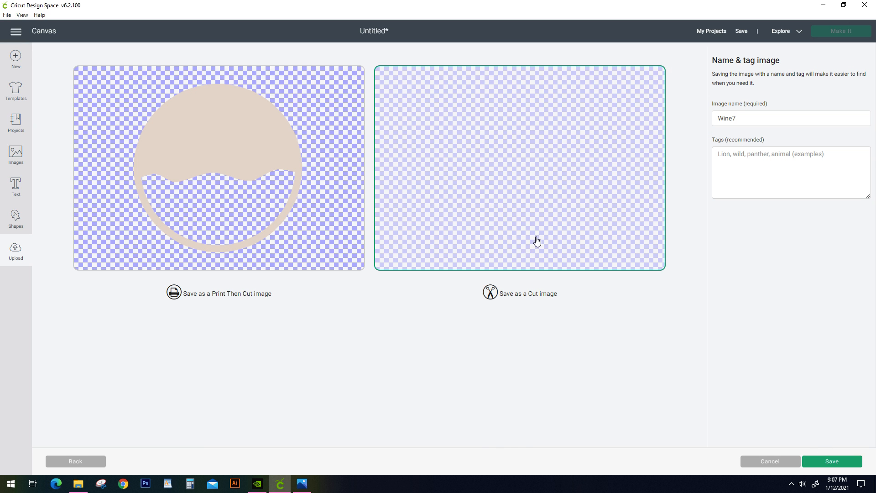
{"action": "left_click", "coordinate": [833, 459]}
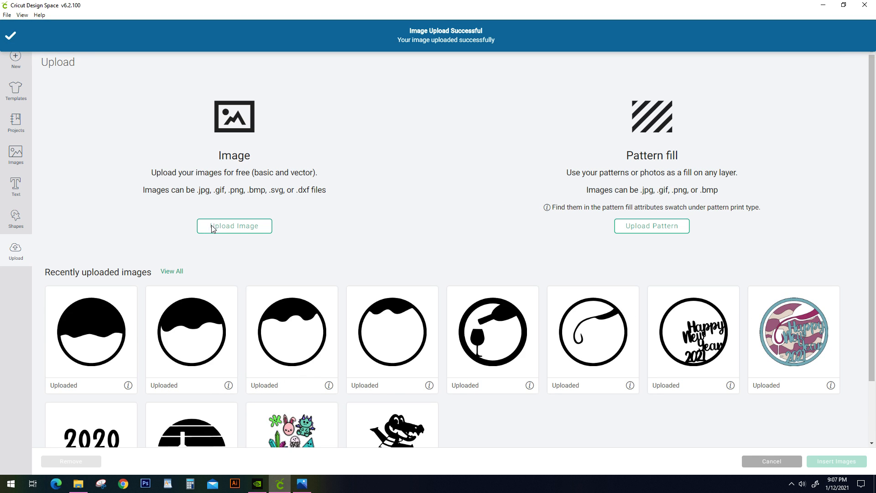
Upload the Wine8 file with the Simple image type and save it as a Cut image
{"action": "left_click", "coordinate": [212, 225]}
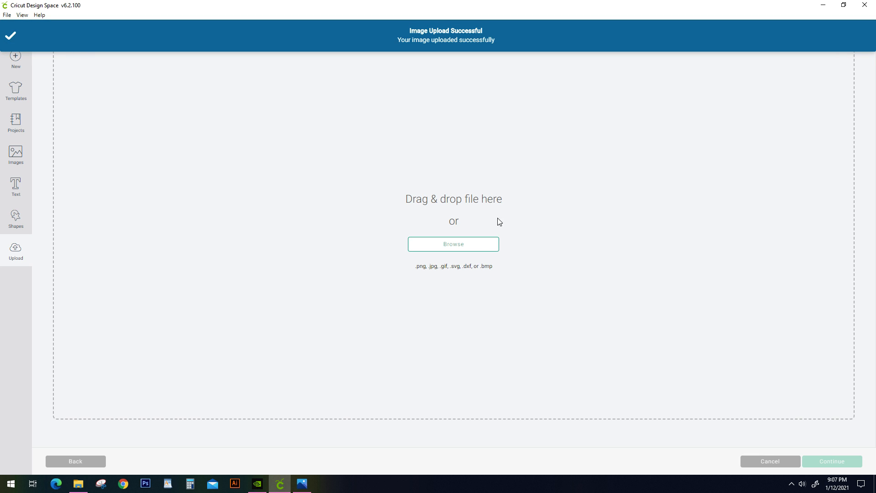
{"action": "left_click", "coordinate": [479, 250]}
{"action": "left_click", "coordinate": [298, 164]}
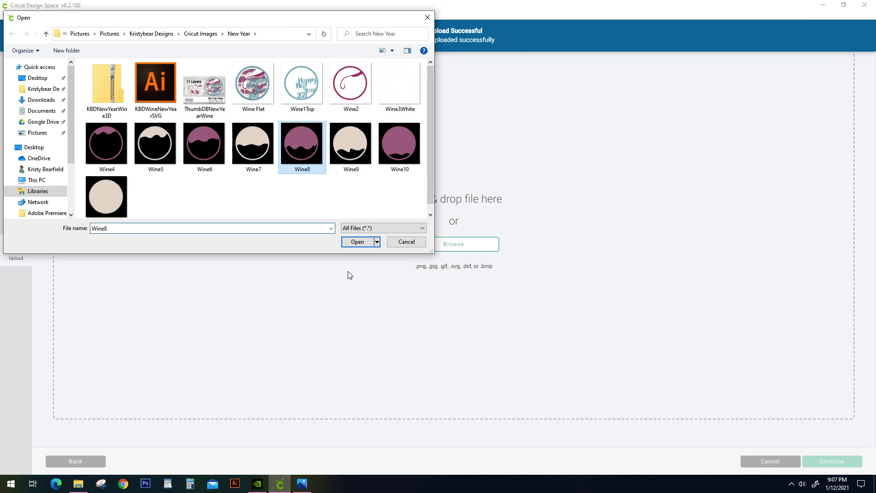
{"action": "left_click", "coordinate": [353, 243]}
{"action": "left_click", "coordinate": [530, 138]}
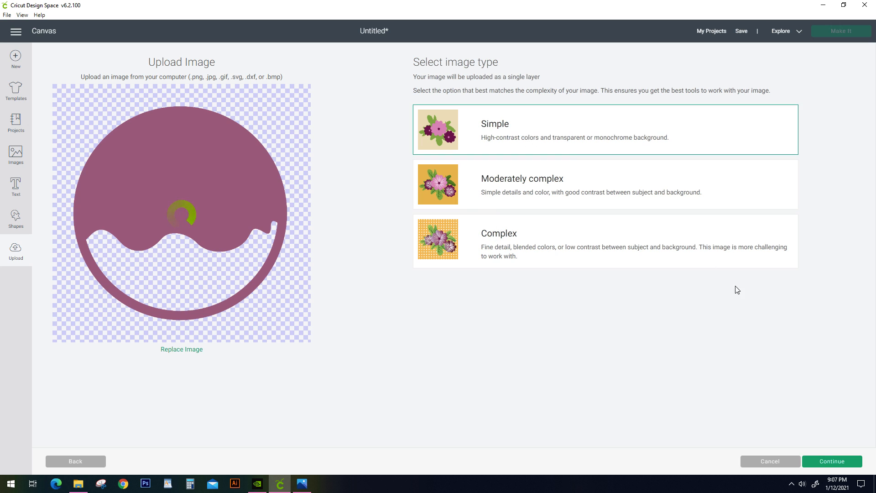
{"action": "left_click", "coordinate": [831, 462]}
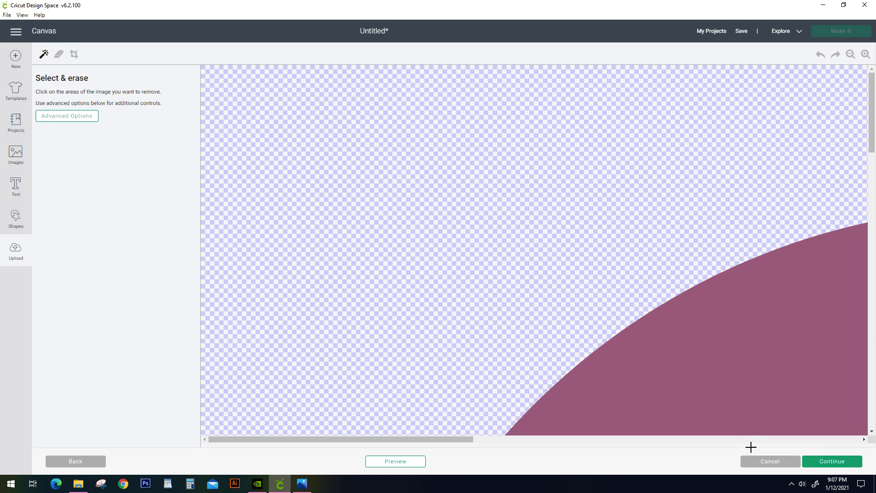
{"action": "left_click", "coordinate": [813, 461]}
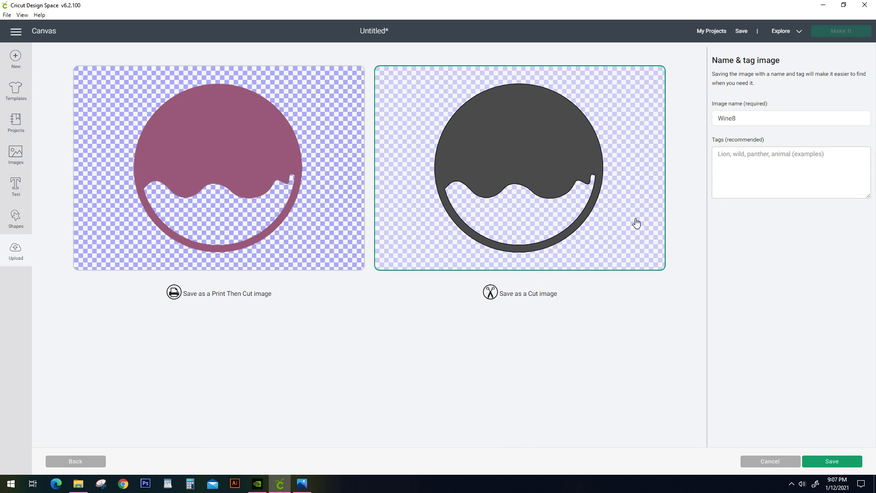
{"action": "left_click", "coordinate": [832, 461]}
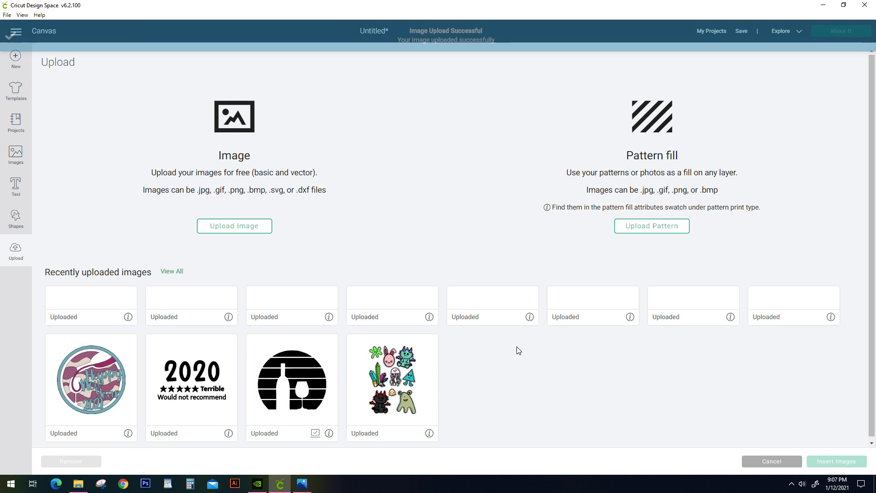
Upload the Wine9 file as a Simple image, skip erasing, and save it as a Cut image
{"action": "left_click", "coordinate": [243, 226]}
{"action": "left_click", "coordinate": [416, 251]}
{"action": "left_click", "coordinate": [349, 147]}
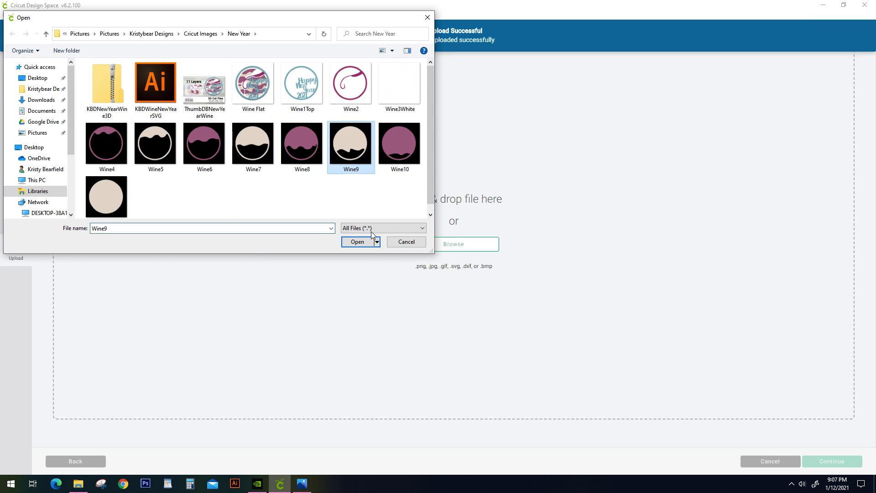
{"action": "left_click", "coordinate": [357, 243]}
{"action": "left_click", "coordinate": [576, 158]}
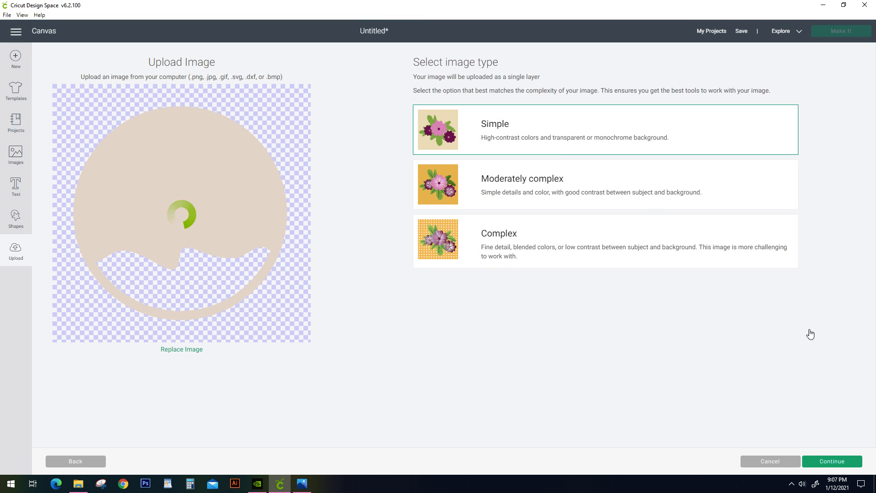
{"action": "left_click", "coordinate": [836, 464]}
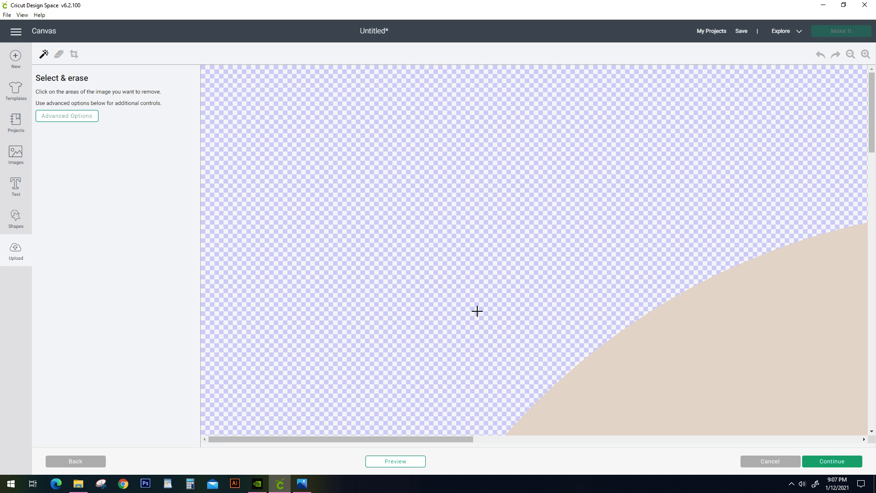
{"action": "left_click", "coordinate": [822, 463]}
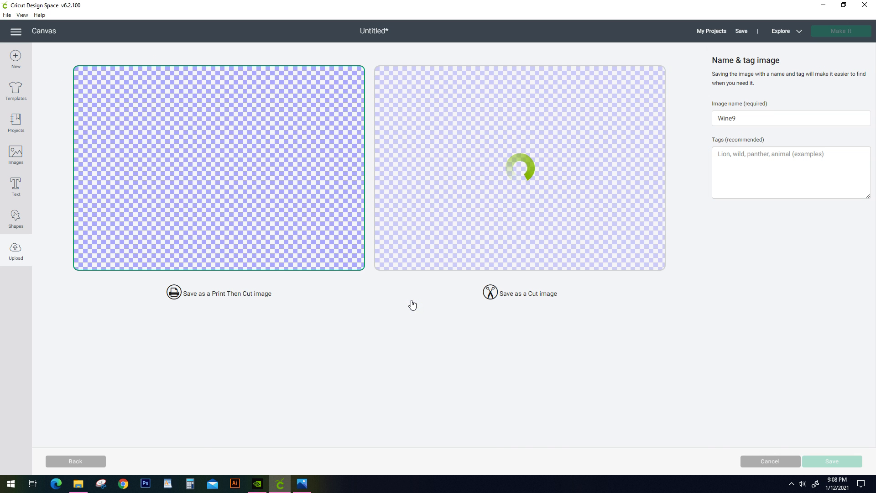
{"action": "left_click", "coordinate": [488, 231]}
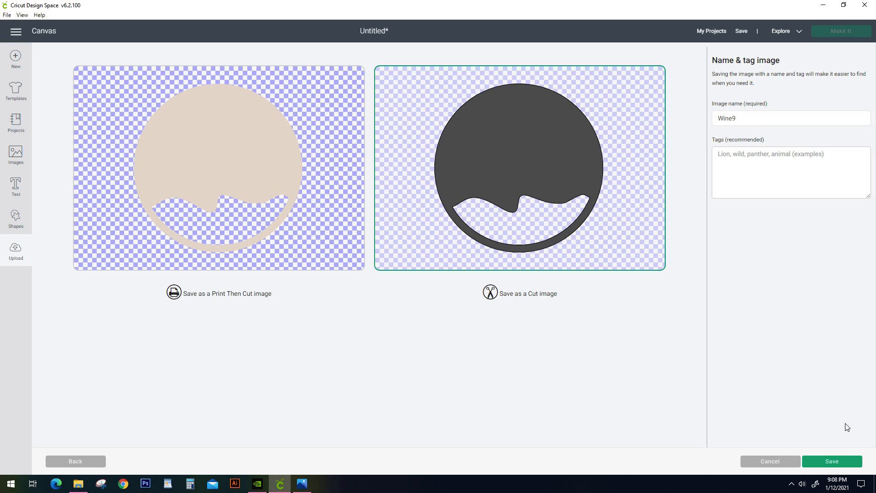
{"action": "left_click", "coordinate": [844, 462]}
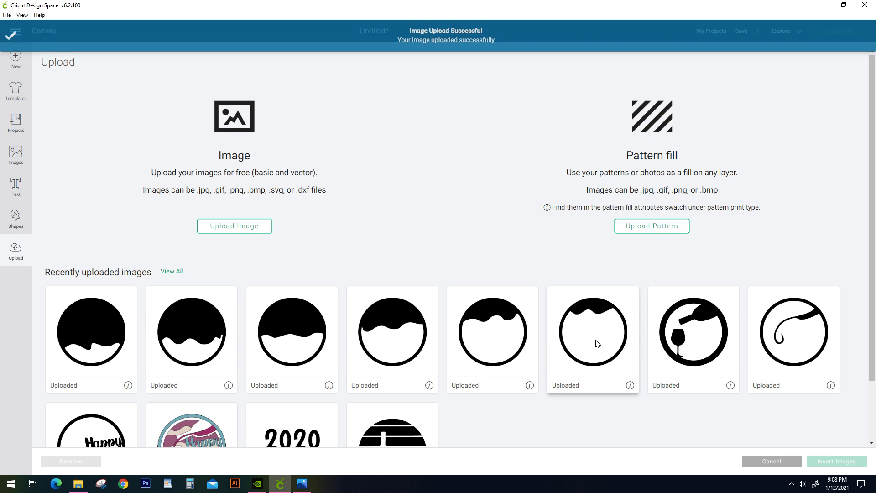
Upload the Wine10 file with the Simple image type and save it as a Cut image
{"action": "left_click", "coordinate": [215, 231]}
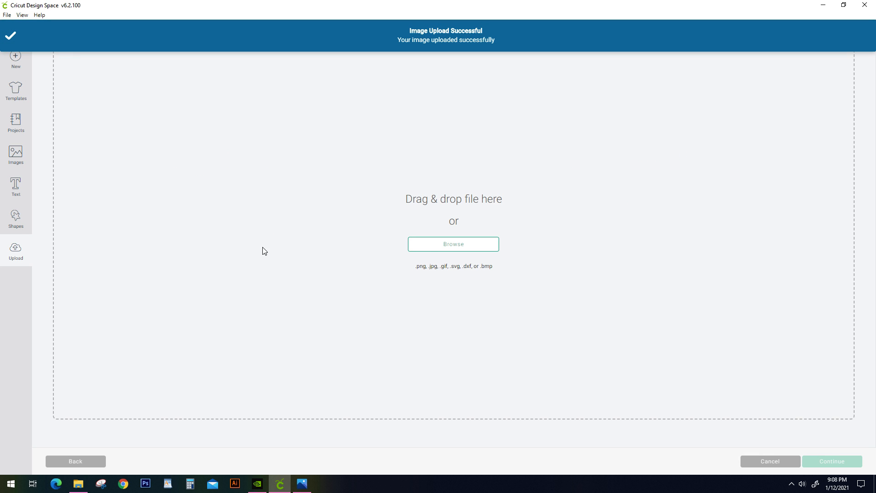
{"action": "left_click", "coordinate": [448, 244]}
{"action": "left_click", "coordinate": [396, 152]}
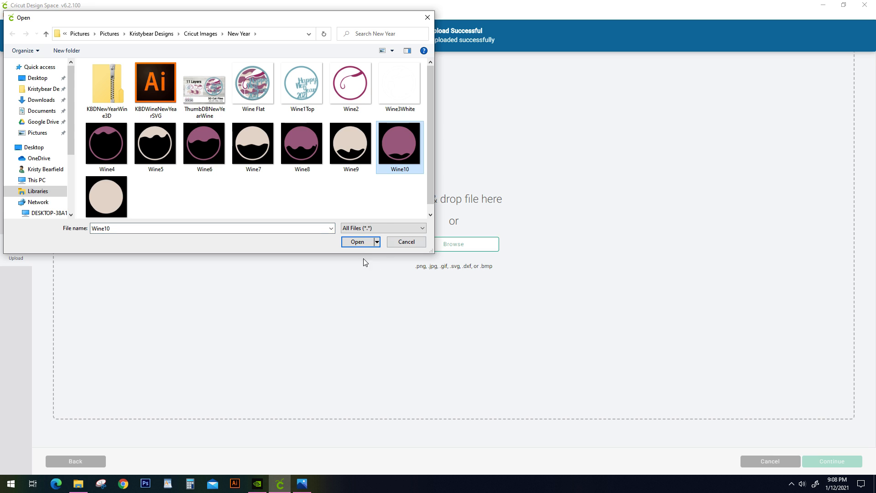
{"action": "left_click", "coordinate": [362, 243]}
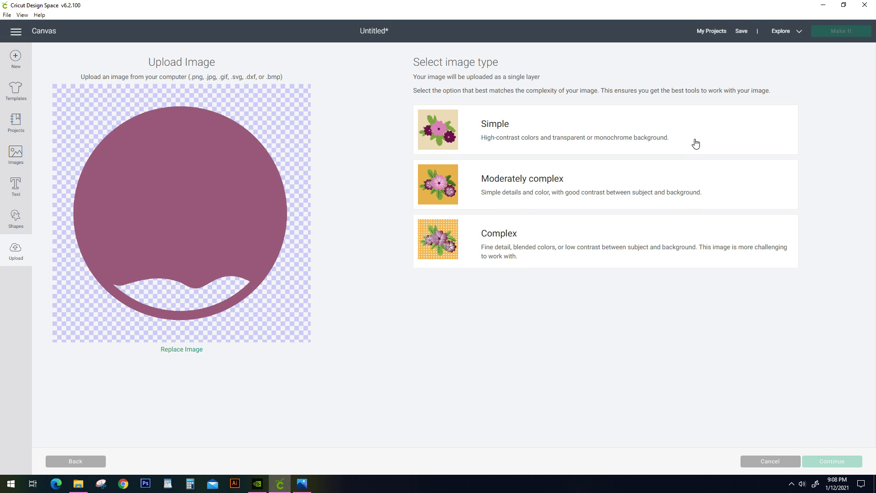
{"action": "left_click", "coordinate": [695, 144]}
{"action": "left_click", "coordinate": [818, 458]}
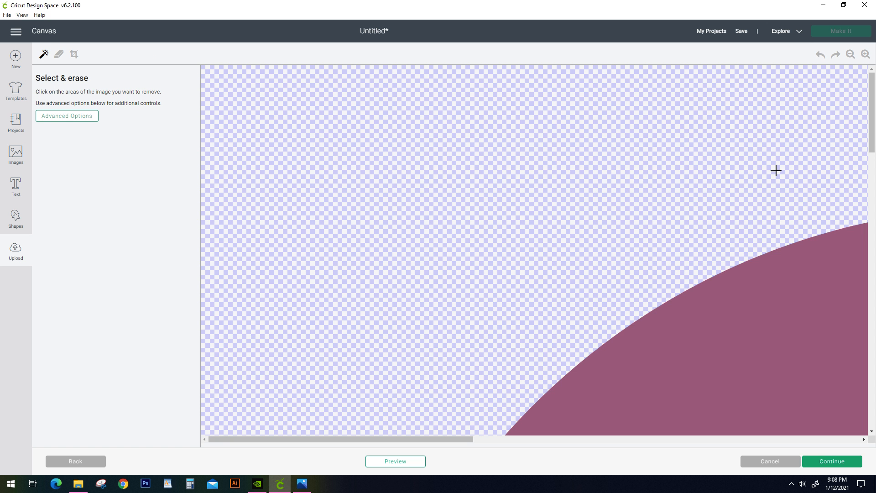
{"action": "left_click", "coordinate": [828, 470]}
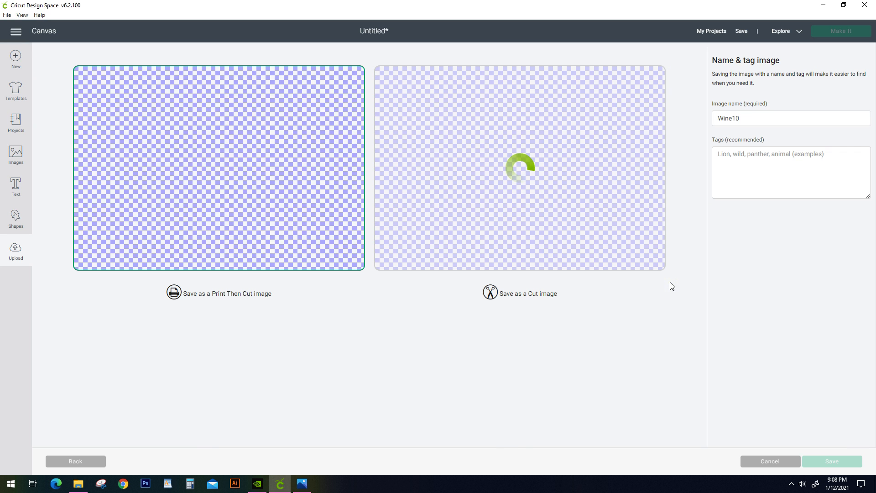
{"action": "left_click", "coordinate": [841, 463]}
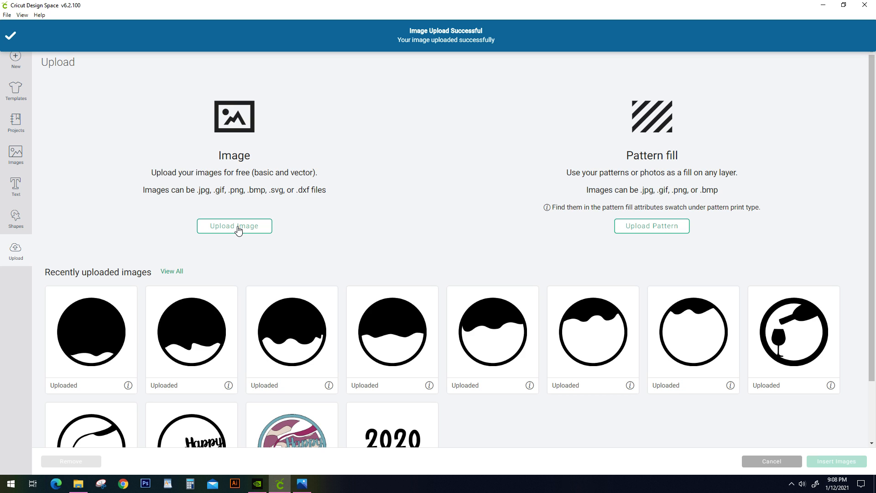
Upload the Wine11 solid circle file as a Simple image and save it as a Cut image
{"action": "left_click", "coordinate": [238, 228]}
{"action": "left_click", "coordinate": [417, 244]}
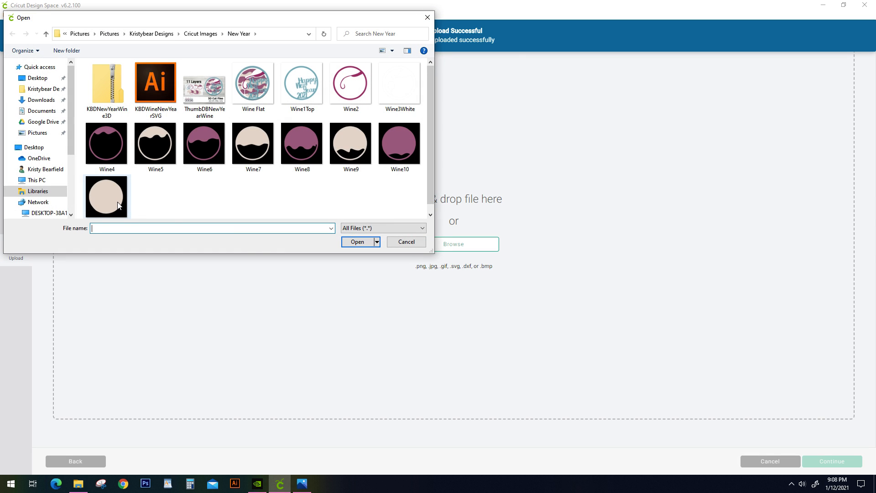
{"action": "left_click", "coordinate": [117, 205]}
{"action": "left_click", "coordinate": [363, 241]}
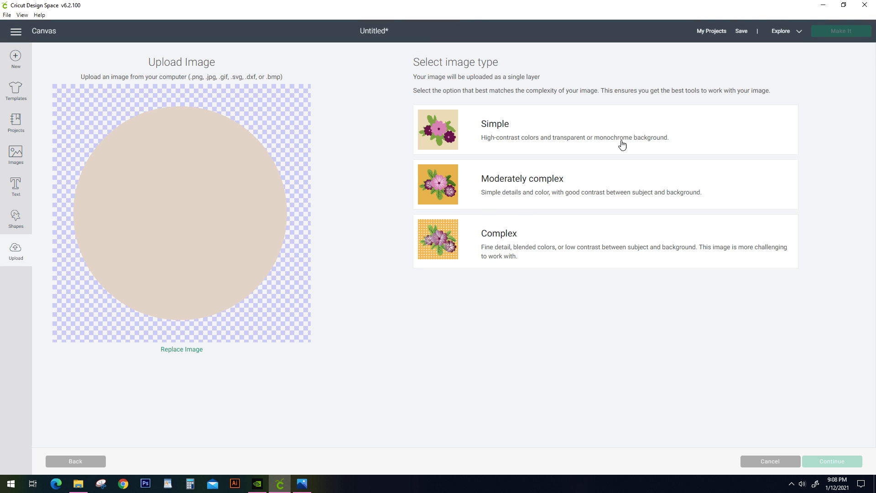
{"action": "left_click", "coordinate": [643, 130]}
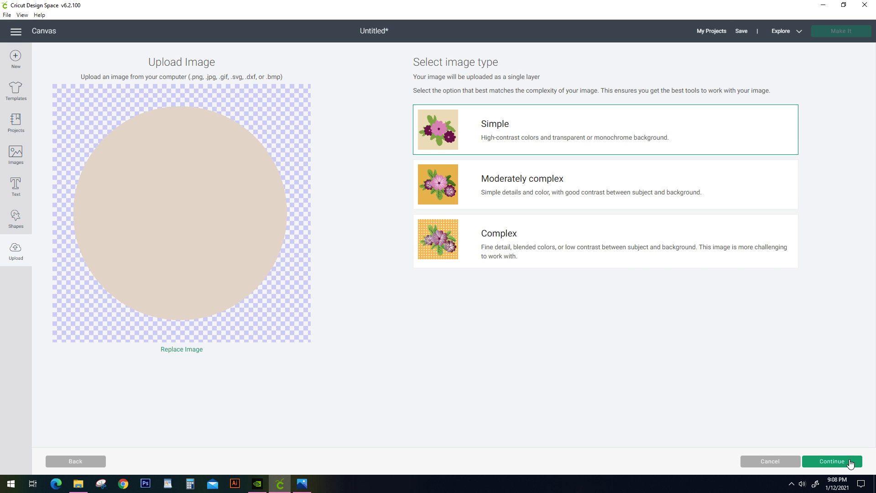
{"action": "left_click", "coordinate": [856, 463]}
{"action": "left_click", "coordinate": [829, 462]}
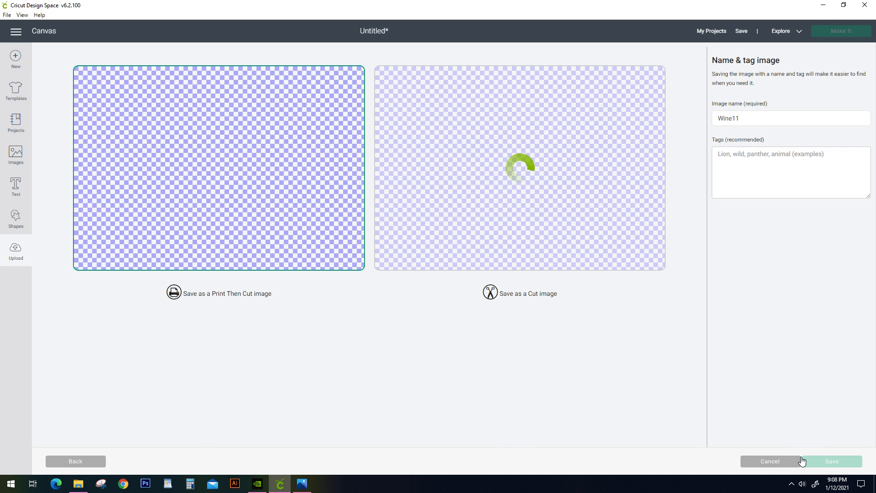
{"action": "left_click", "coordinate": [487, 257]}
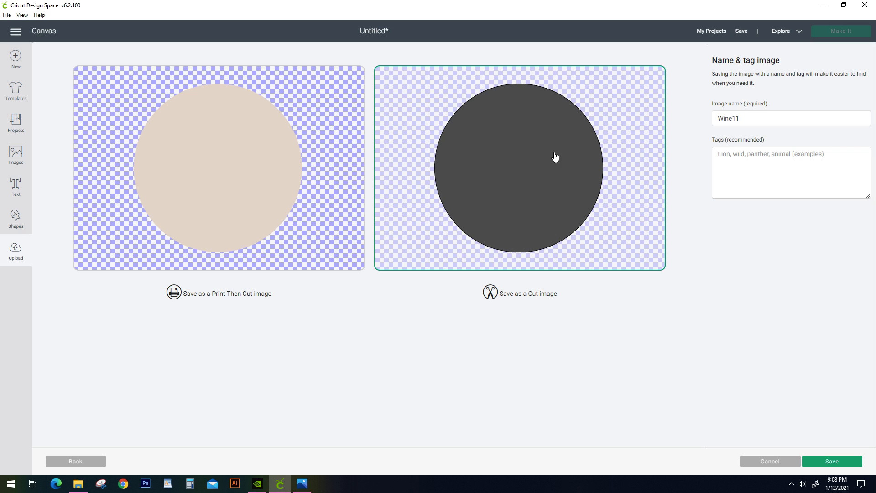
{"action": "left_click", "coordinate": [832, 464]}
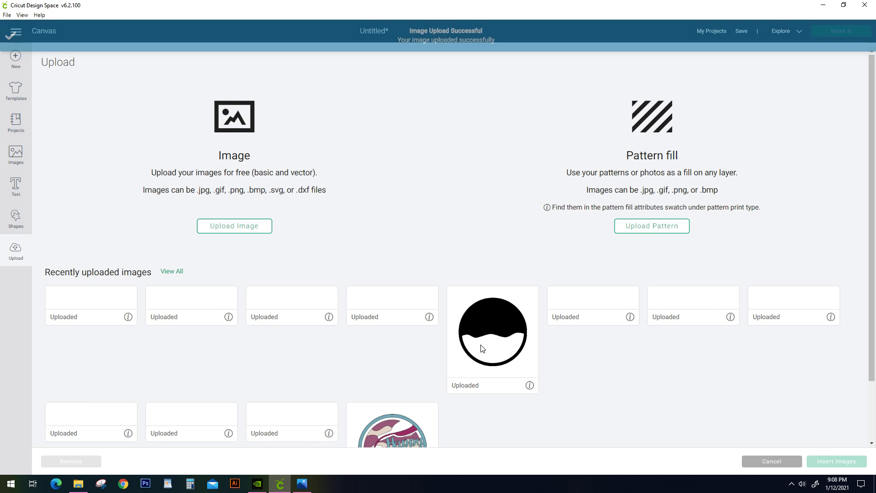
Select the eleven single-layer wine images, from the solid circle to the Happy New Year top layer, and insert them into the canvas
{"action": "scroll", "coordinate": [284, 333], "scroll_direction": "down", "scroll_amount": 3}
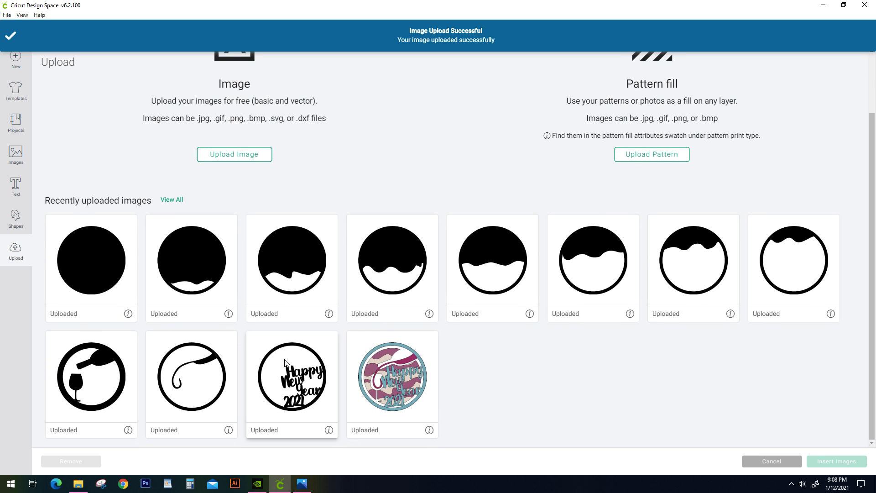
{"action": "left_click", "coordinate": [117, 278]}
{"action": "left_click", "coordinate": [220, 283]}
{"action": "left_click", "coordinate": [325, 294]}
{"action": "left_click", "coordinate": [365, 286]}
{"action": "left_click", "coordinate": [475, 290]}
{"action": "left_click", "coordinate": [589, 295]}
{"action": "left_click", "coordinate": [685, 299]}
{"action": "left_click", "coordinate": [762, 301]}
{"action": "left_click", "coordinate": [87, 361]}
{"action": "left_click", "coordinate": [191, 388]}
{"action": "left_click", "coordinate": [301, 396]}
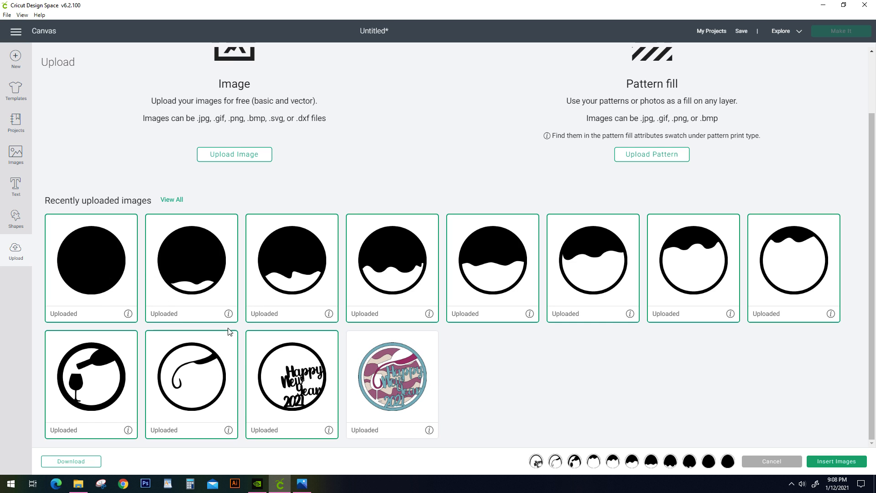
{"action": "left_click", "coordinate": [821, 462]}
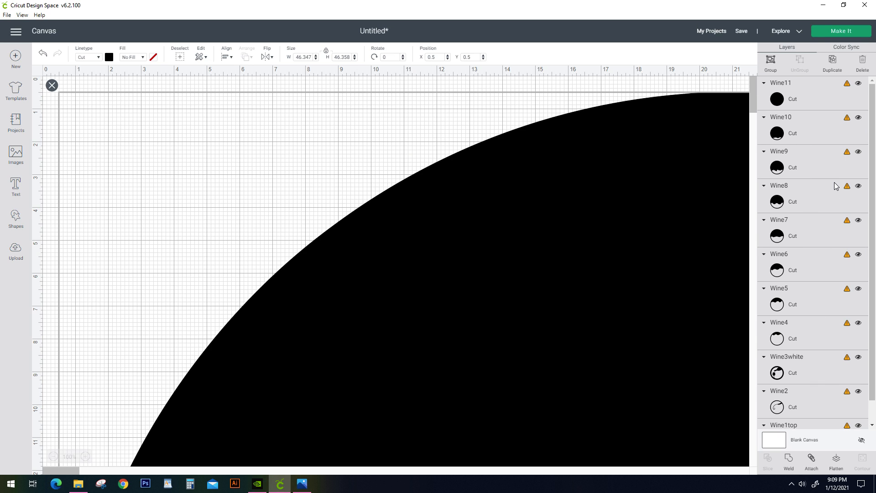
Resize all the selected wine layers together to a width of 10 inches
{"action": "left_click_drag", "start_coordinate": [312, 58], "coordinate": [292, 59]}
{"action": "type", "text": "10"}
{"action": "key", "text": "Return"}
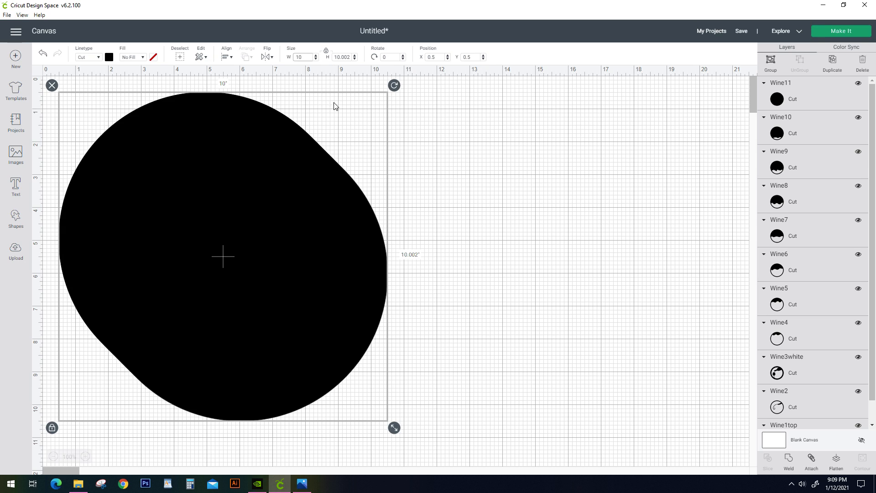
Deselect the stack and move the upper circle layers aside one by one to uncover the bottle, pour and lettering layers
{"action": "left_click", "coordinate": [399, 229]}
{"action": "left_click_drag", "start_coordinate": [292, 261], "coordinate": [566, 282]}
{"action": "left_click_drag", "start_coordinate": [275, 295], "coordinate": [503, 286]}
{"action": "left_click_drag", "start_coordinate": [281, 222], "coordinate": [444, 272]}
{"action": "left_click_drag", "start_coordinate": [190, 218], "coordinate": [359, 259]}
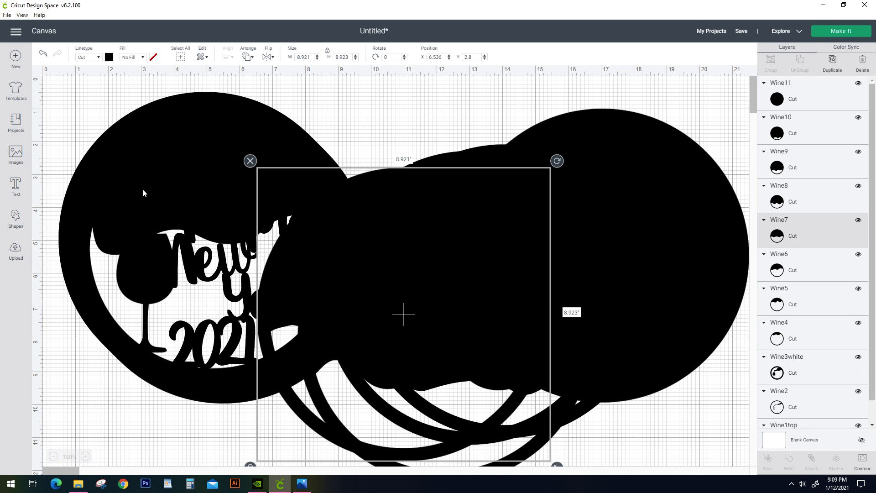
{"action": "left_click_drag", "start_coordinate": [142, 188], "coordinate": [287, 283]}
{"action": "left_click_drag", "start_coordinate": [178, 176], "coordinate": [362, 227]}
{"action": "left_click_drag", "start_coordinate": [191, 117], "coordinate": [204, 138]}
Change the material color of the Wine3white layer to white
{"action": "scroll", "coordinate": [795, 387], "scroll_direction": "down", "scroll_amount": 1}
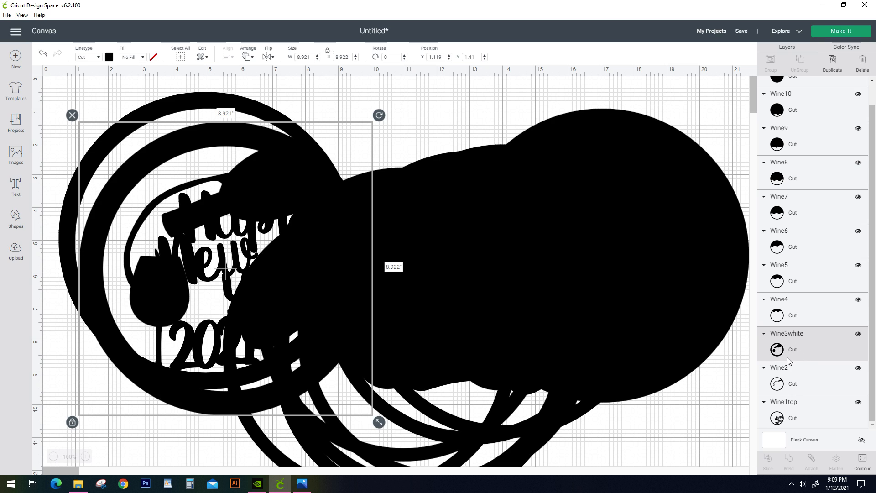
{"action": "left_click", "coordinate": [108, 58]}
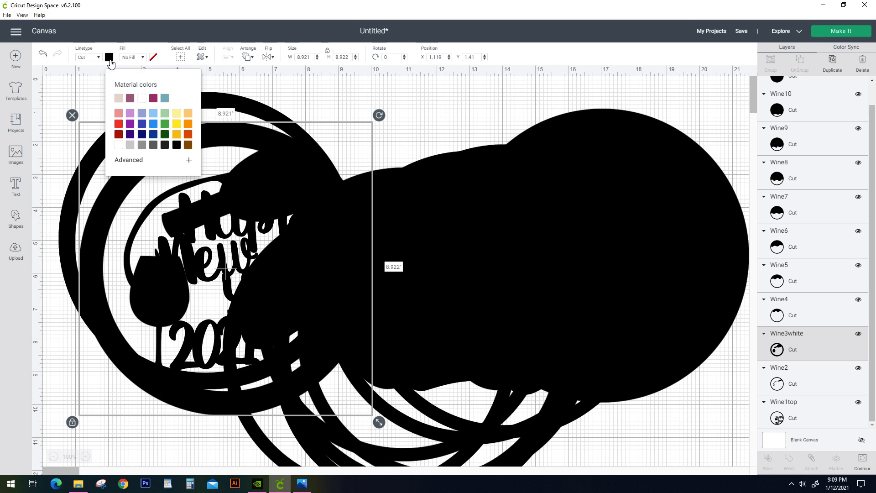
{"action": "left_click", "coordinate": [119, 145]}
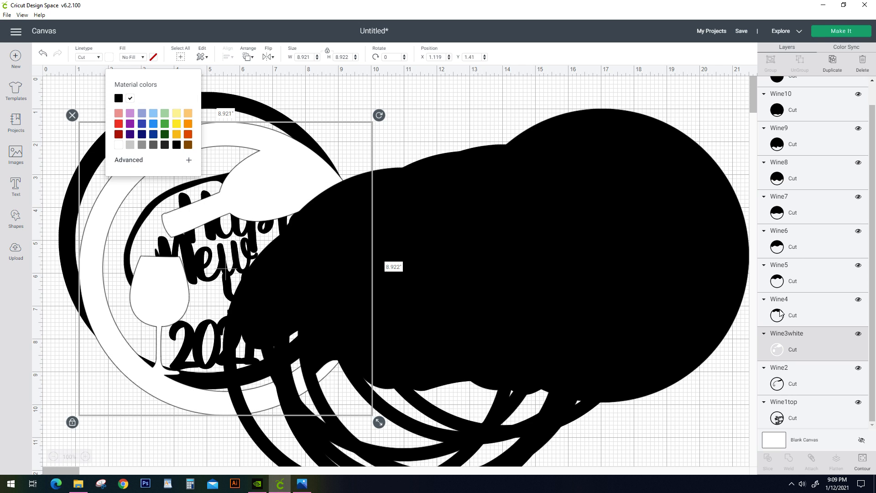
Change the material color of the Wine1top lettering layer to light blue
{"action": "left_click", "coordinate": [837, 385]}
{"action": "left_click", "coordinate": [817, 414]}
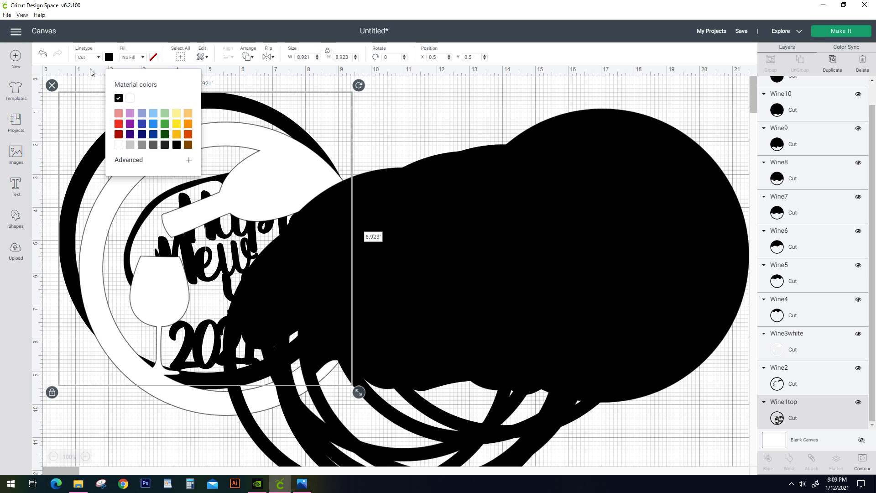
{"action": "left_click", "coordinate": [110, 56]}
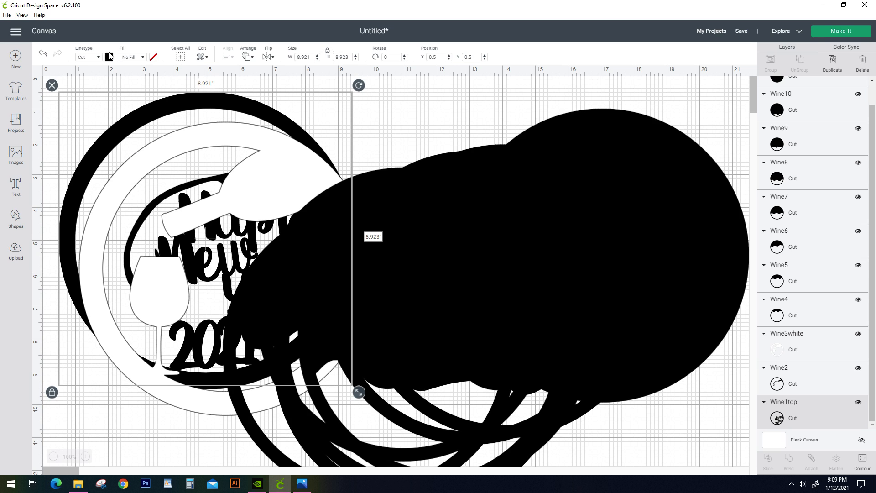
{"action": "left_click", "coordinate": [110, 57]}
{"action": "left_click", "coordinate": [154, 113]}
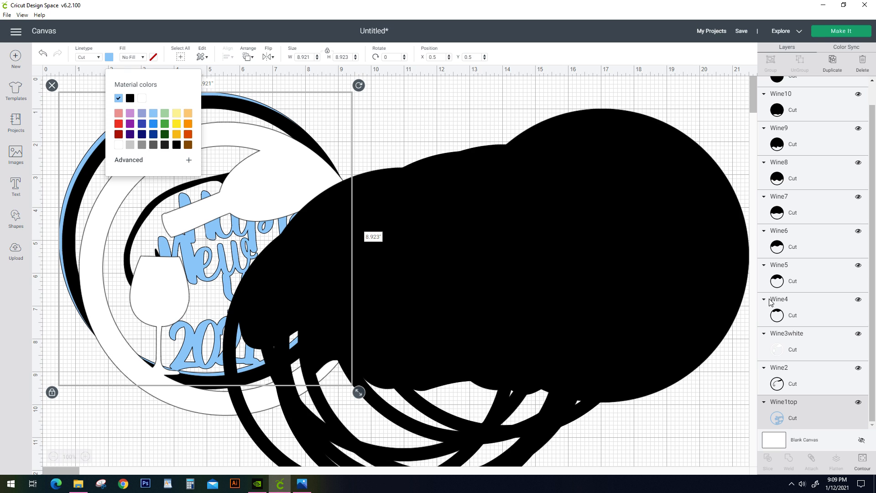
Change the material color of the Wine2 pour layer to red
{"action": "left_click", "coordinate": [830, 385]}
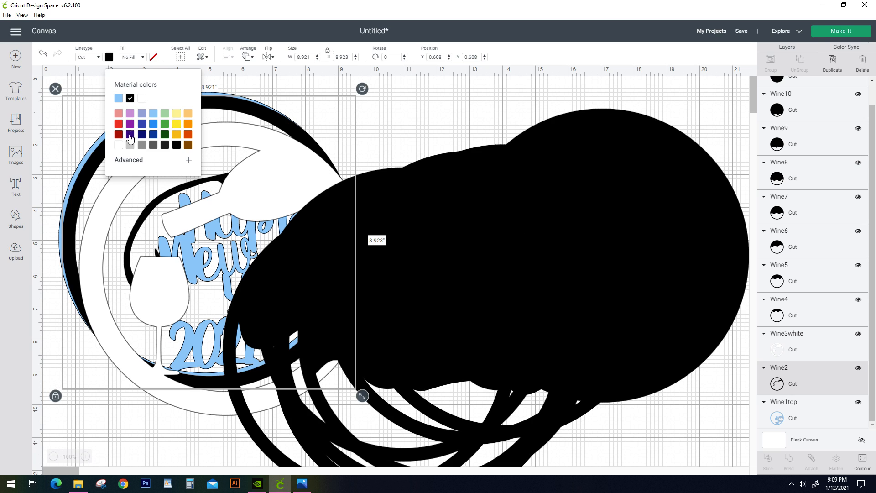
{"action": "left_click", "coordinate": [118, 123]}
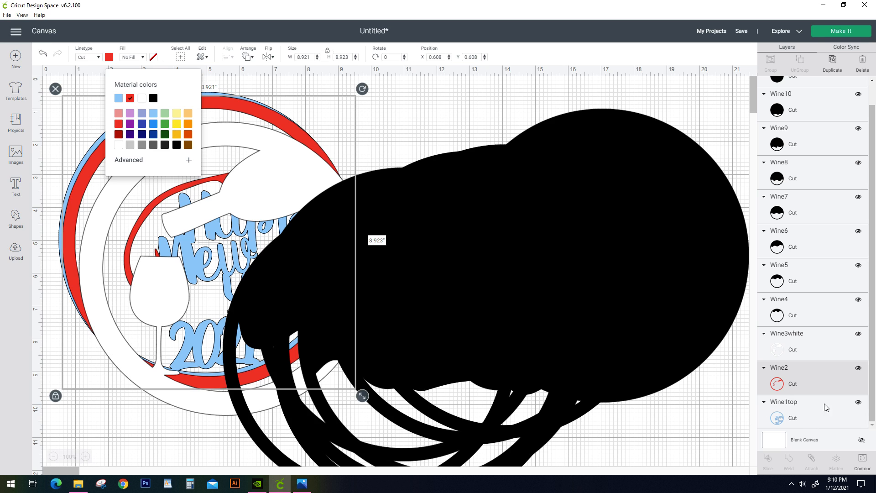
Move the Wine1top, Wine2 and Wine3white layers to the front of the layer order, ahead of Wine11
{"action": "left_click", "coordinate": [829, 424]}
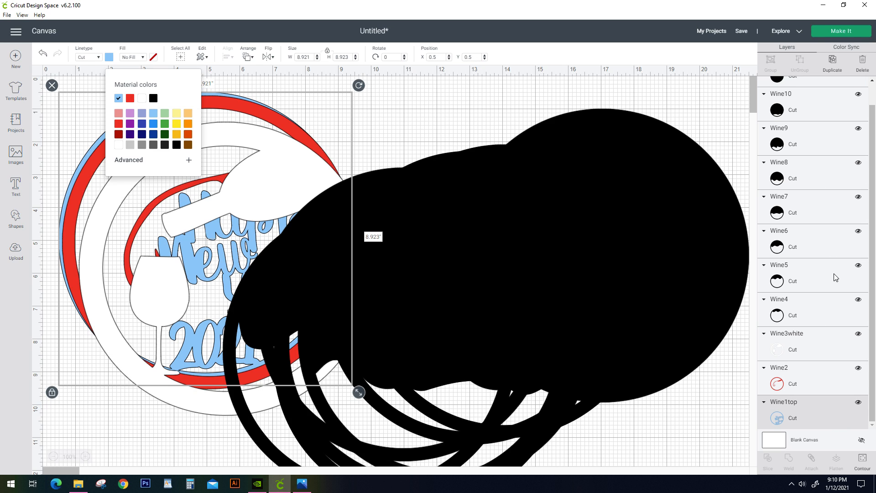
{"action": "mouse_move", "coordinate": [802, 404]}
{"action": "left_mouse_down"}
{"action": "mouse_move", "coordinate": [787, 110]}
{"action": "mouse_move", "coordinate": [806, 59]}
{"action": "mouse_move", "coordinate": [806, 82]}
{"action": "left_mouse_up"}
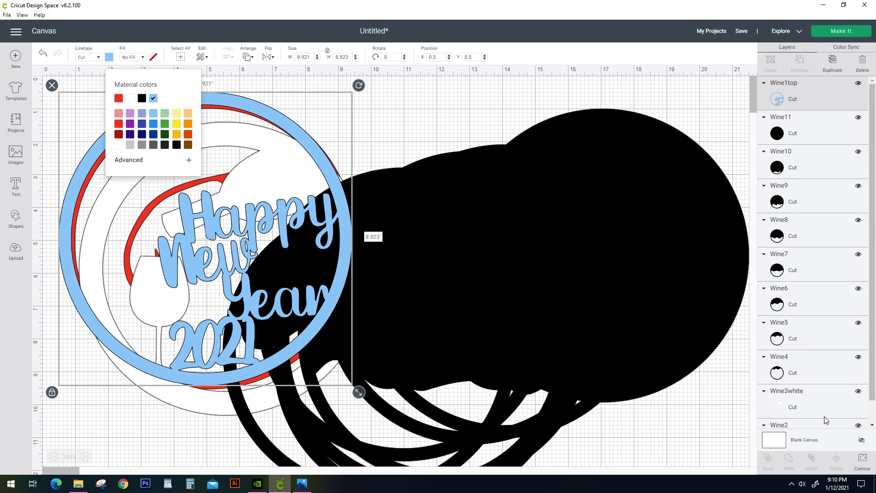
{"action": "scroll", "coordinate": [825, 419], "scroll_direction": "down", "scroll_amount": 1}
{"action": "left_click_drag", "start_coordinate": [818, 413], "coordinate": [809, 90]}
{"action": "mouse_move", "coordinate": [817, 416]}
{"action": "left_mouse_down"}
{"action": "mouse_move", "coordinate": [831, 157]}
{"action": "mouse_move", "coordinate": [822, 123]}
{"action": "left_mouse_up"}
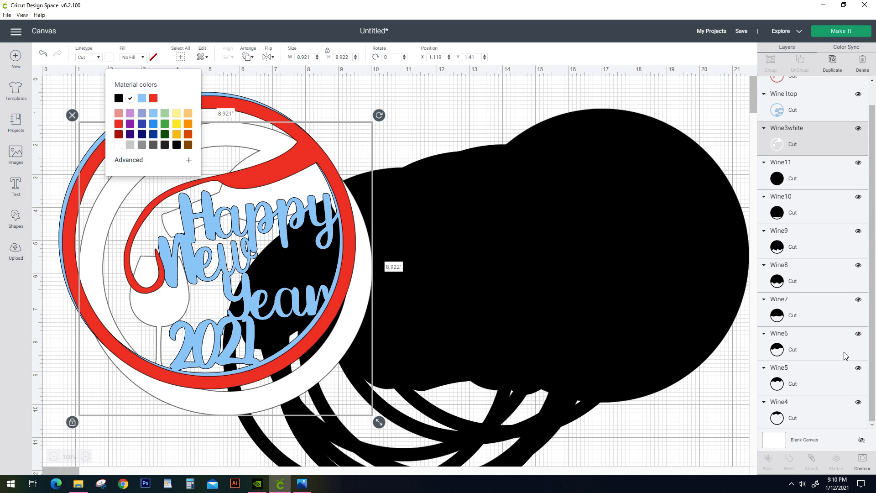
Reorder the Wine4, Wine5, Wine6, Wine7 and Wine8 layers in numerical sequence directly below Wine3white
{"action": "left_click_drag", "start_coordinate": [815, 410], "coordinate": [799, 137]}
{"action": "left_click_drag", "start_coordinate": [817, 176], "coordinate": [813, 136]}
{"action": "left_click_drag", "start_coordinate": [819, 418], "coordinate": [808, 229]}
{"action": "left_click_drag", "start_coordinate": [812, 403], "coordinate": [808, 254]}
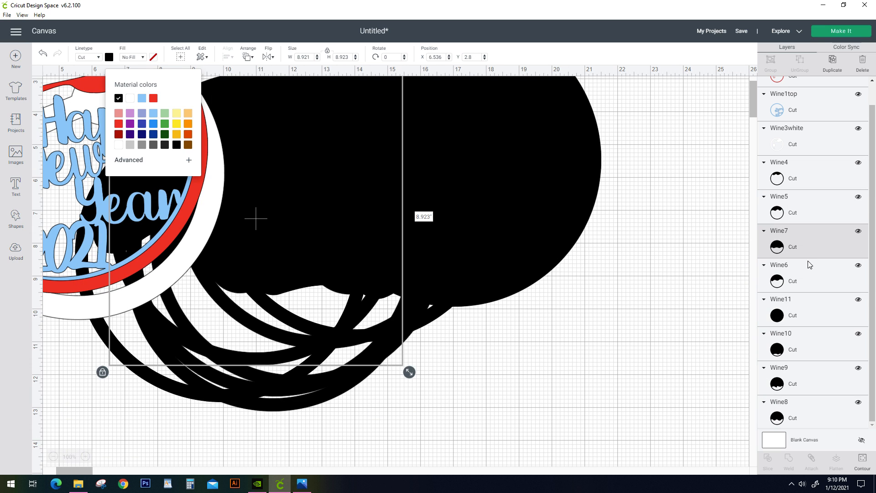
{"action": "left_click_drag", "start_coordinate": [824, 410], "coordinate": [809, 267]}
{"action": "left_click_drag", "start_coordinate": [805, 318], "coordinate": [798, 226]}
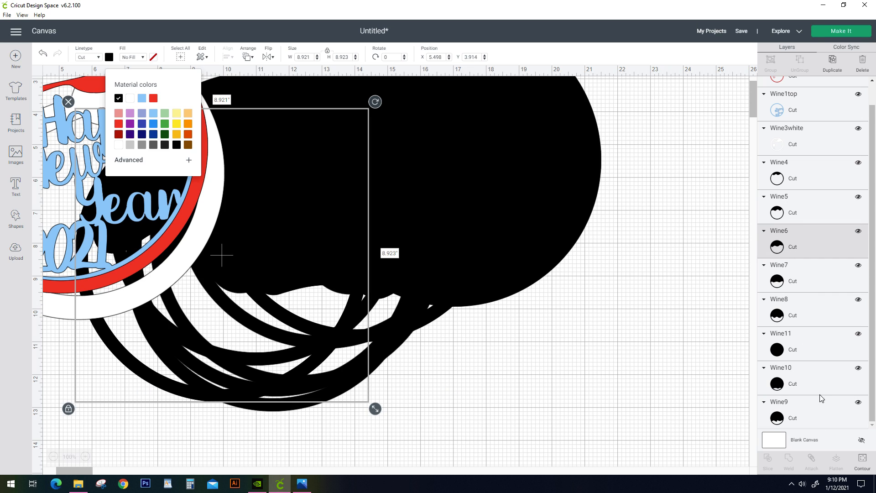
Place Wine9 and Wine10 between Wine8 and Wine11, and move Wine1top above Wine2 to the front
{"action": "left_click_drag", "start_coordinate": [823, 414], "coordinate": [817, 367]}
{"action": "scroll", "coordinate": [804, 349], "scroll_direction": "up", "scroll_amount": 1}
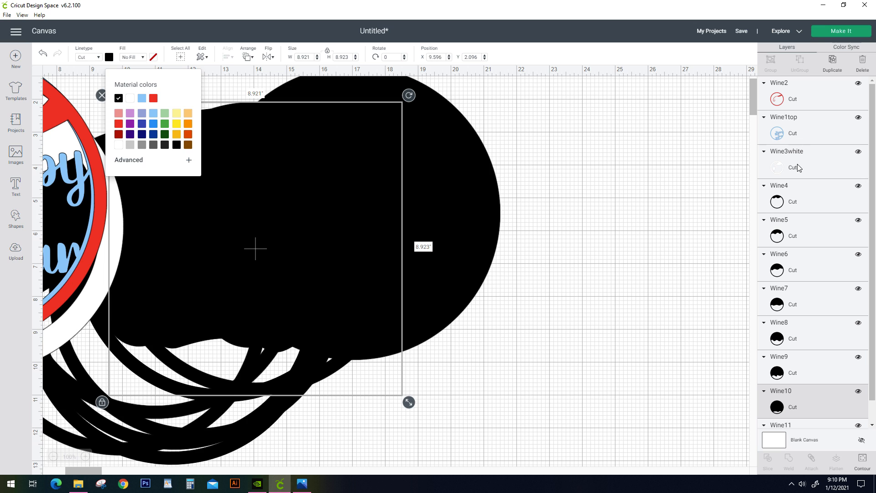
{"action": "left_click_drag", "start_coordinate": [809, 131], "coordinate": [810, 78]}
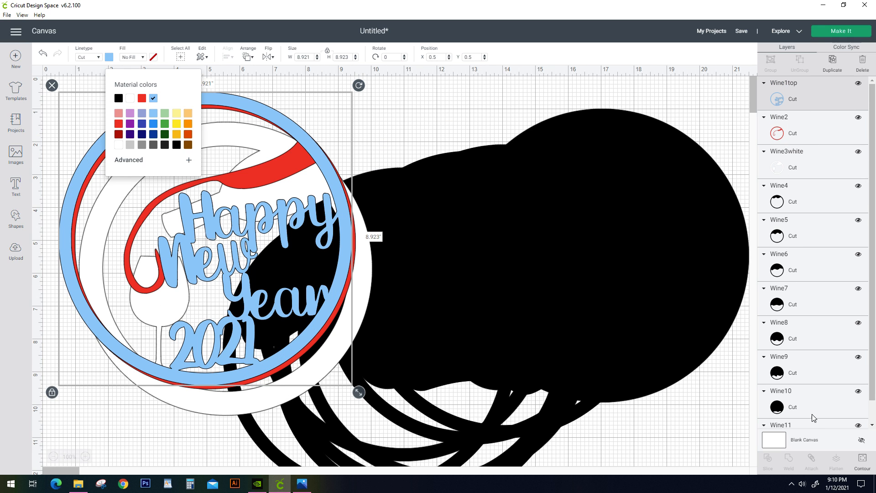
Change the material color of the even-numbered layers Wine4, Wine6, Wine8 and Wine10 to light yellow
{"action": "scroll", "coordinate": [812, 416], "scroll_direction": "down", "scroll_amount": 1}
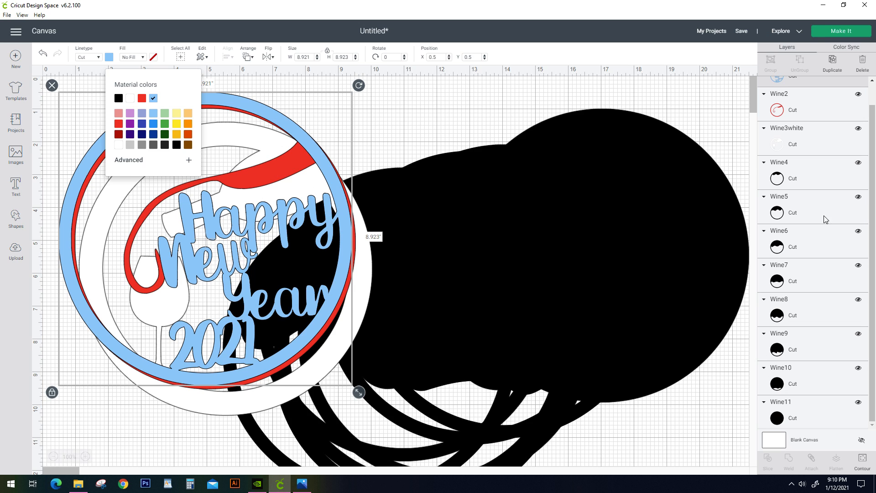
{"action": "left_click", "coordinate": [813, 188]}
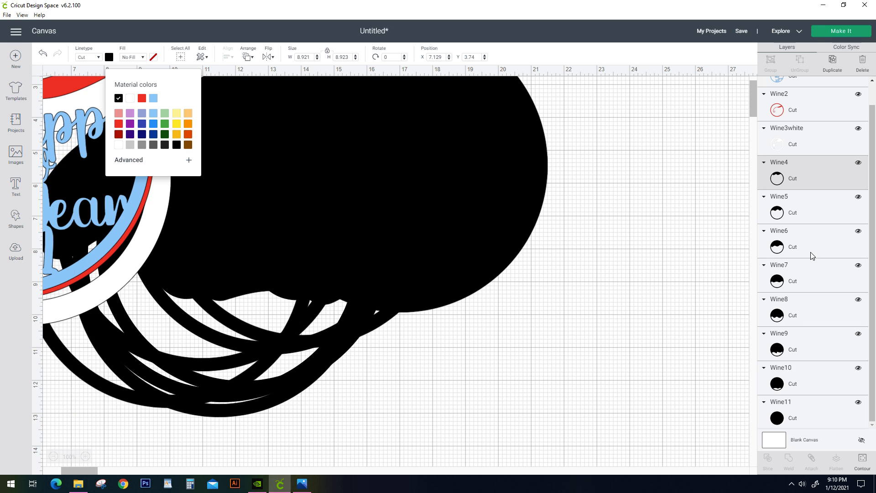
{"action": "left_click", "coordinate": [811, 245], "text": "shift"}
{"action": "left_click", "coordinate": [817, 306], "text": "shift"}
{"action": "left_click", "coordinate": [820, 386], "text": "shift"}
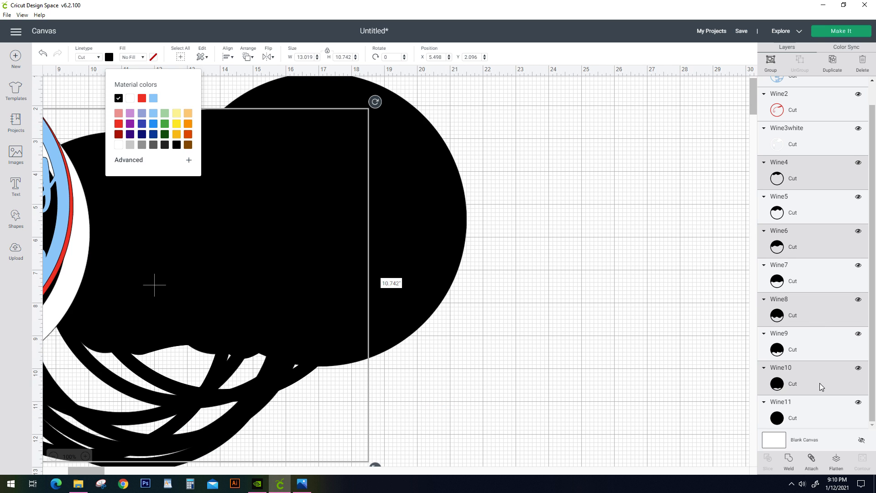
{"action": "scroll", "coordinate": [800, 271], "scroll_direction": "up", "scroll_amount": 1}
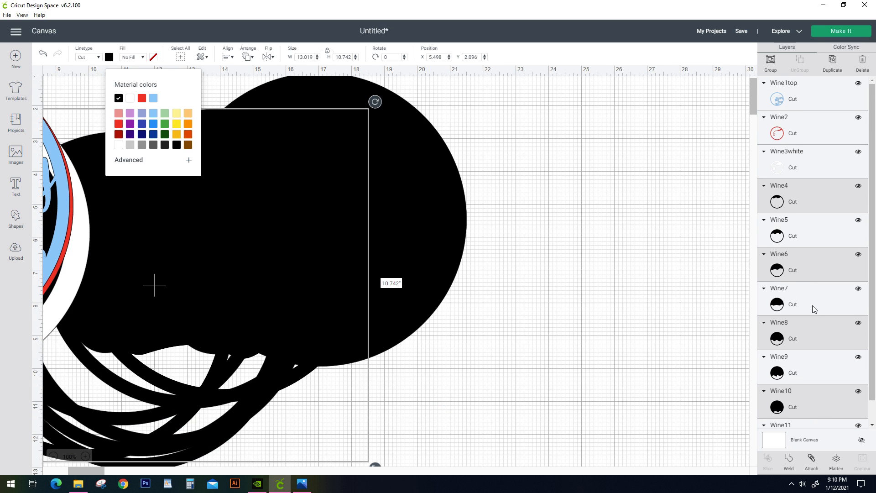
{"action": "scroll", "coordinate": [815, 306], "scroll_direction": "down", "scroll_amount": 1}
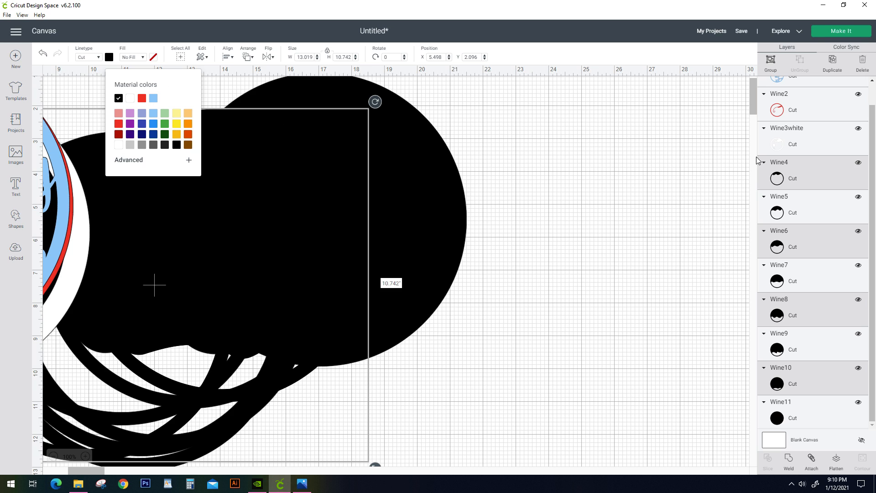
{"action": "left_click", "coordinate": [177, 114]}
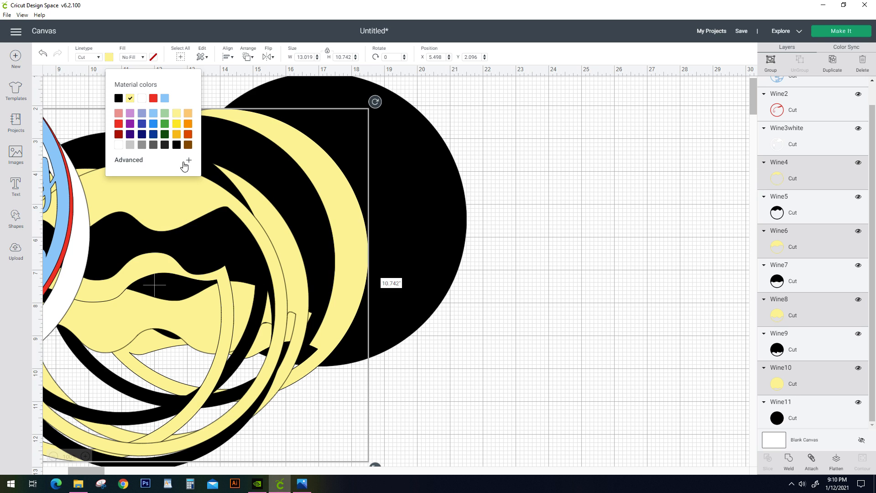
Change the material color of the odd-numbered layers Wine5, Wine7, Wine9 and Wine11 to light gray
{"action": "left_click", "coordinate": [812, 415]}
{"action": "left_click", "coordinate": [819, 342], "text": "shift"}
{"action": "left_click", "coordinate": [825, 284], "text": "shift"}
{"action": "left_click", "coordinate": [819, 210], "text": "shift"}
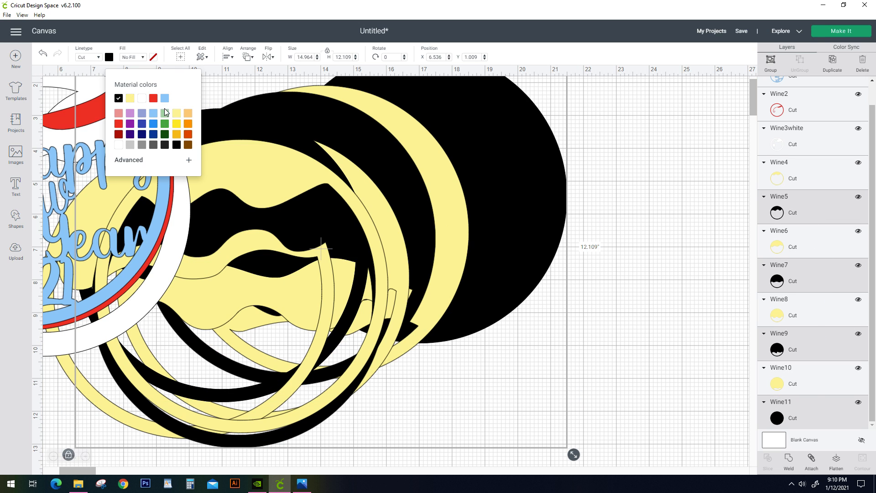
{"action": "left_click", "coordinate": [130, 145]}
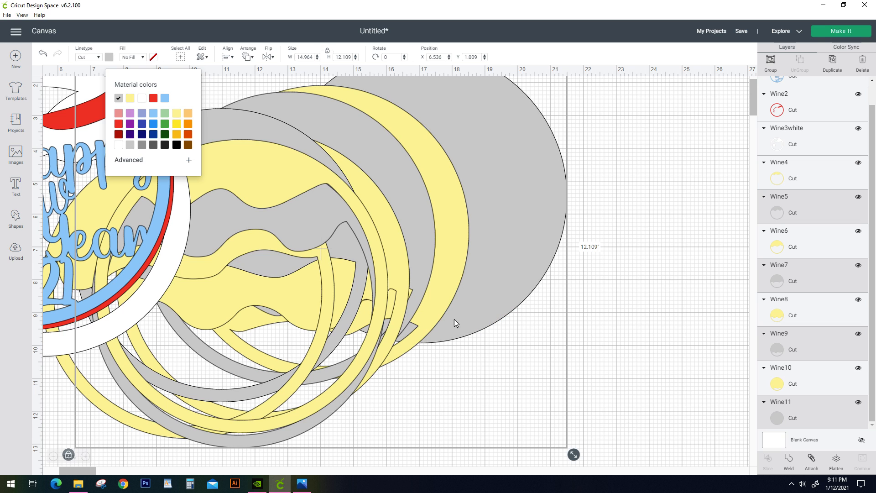
Select all eleven wine layers, align them with Center Vertically and Center Horizontally, and deselect them
{"action": "scroll", "coordinate": [419, 319], "scroll_direction": "up", "scroll_amount": 2}
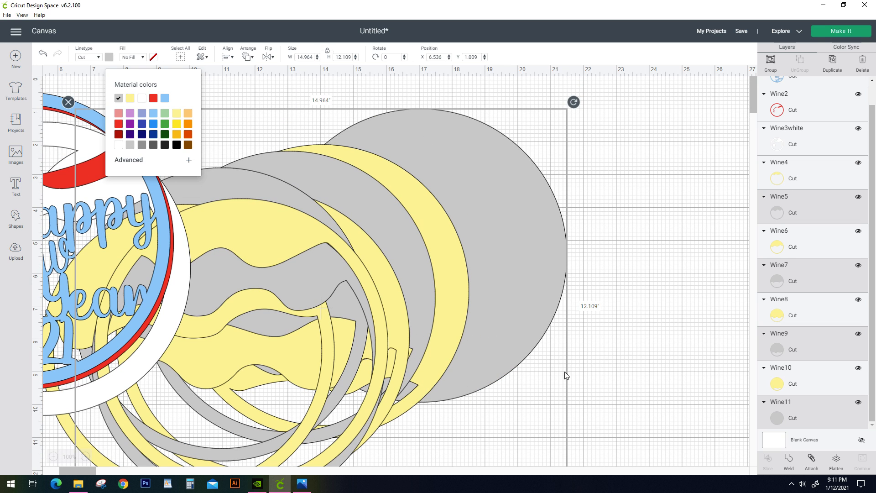
{"action": "left_click_drag", "start_coordinate": [85, 471], "coordinate": [63, 469]}
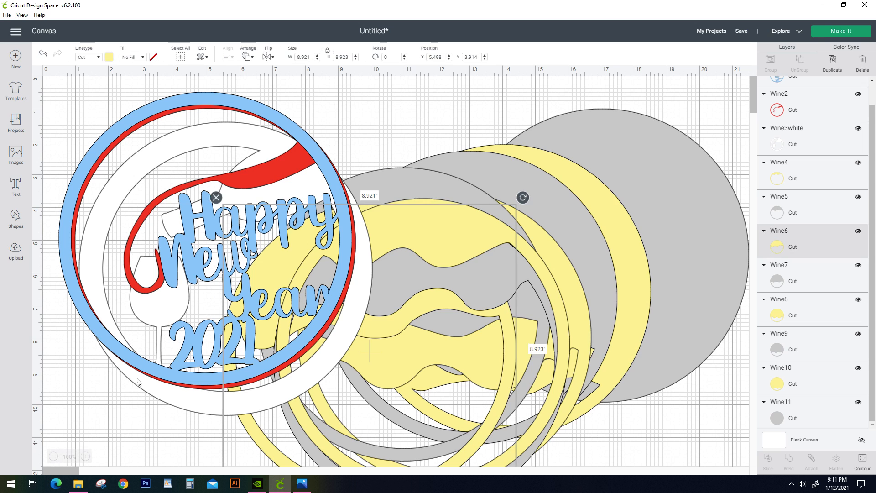
{"action": "left_click", "coordinate": [368, 133]}
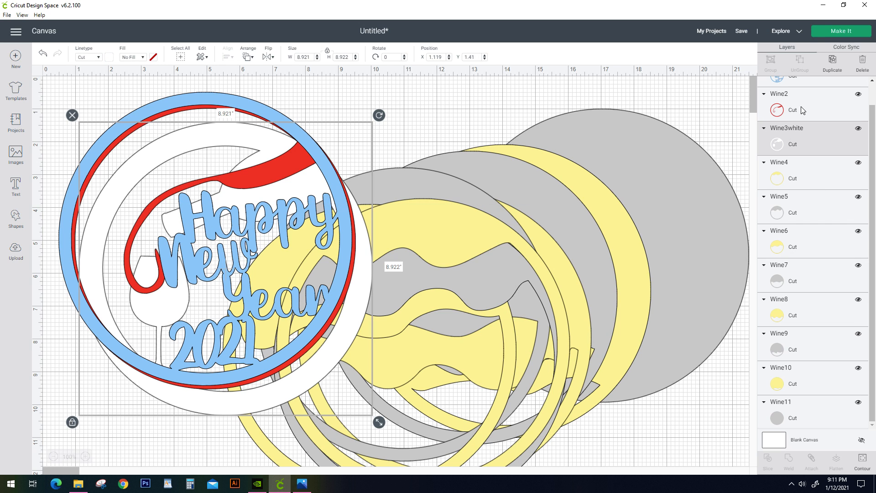
{"action": "scroll", "coordinate": [803, 110], "scroll_direction": "up", "scroll_amount": 1}
{"action": "left_click", "coordinate": [839, 86]}
{"action": "left_click", "coordinate": [801, 136], "text": "shift"}
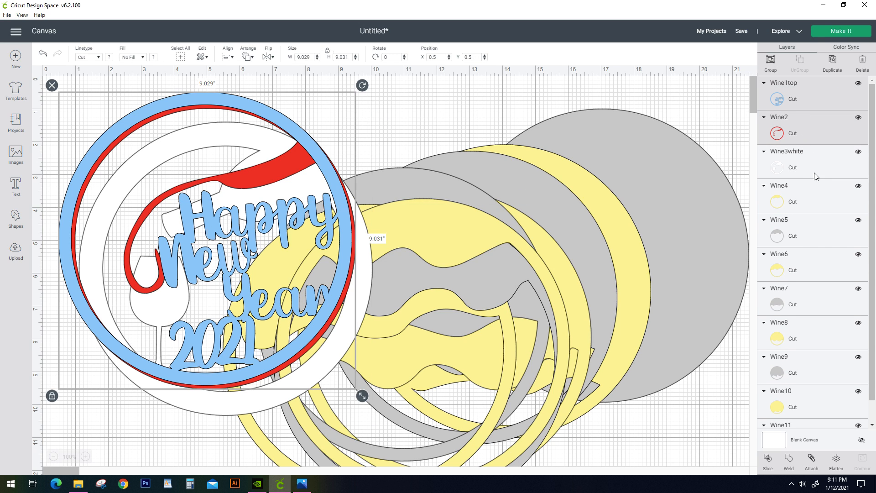
{"action": "left_click", "coordinate": [817, 176], "text": "shift"}
{"action": "left_click", "coordinate": [807, 204], "text": "shift"}
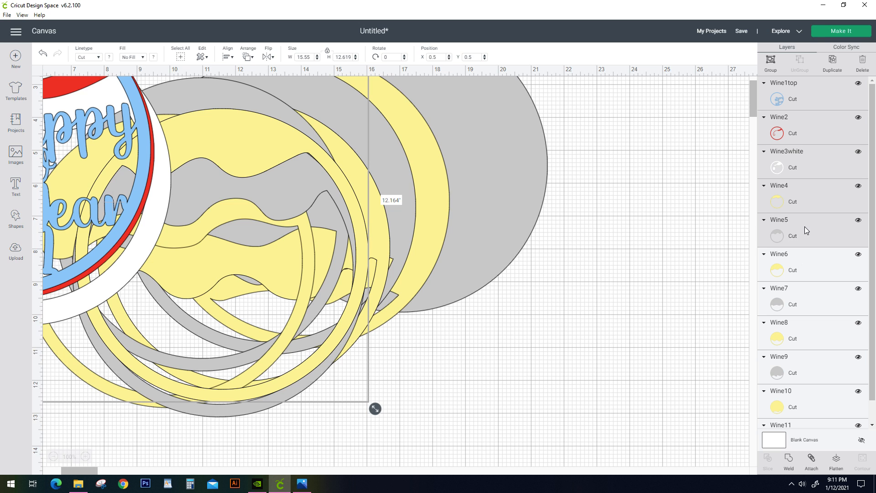
{"action": "left_click", "coordinate": [807, 231], "text": "shift"}
{"action": "left_click", "coordinate": [810, 307], "text": "shift"}
{"action": "left_click", "coordinate": [814, 340], "text": "shift"}
{"action": "left_click", "coordinate": [817, 376], "text": "shift"}
{"action": "left_click", "coordinate": [818, 395], "text": "shift"}
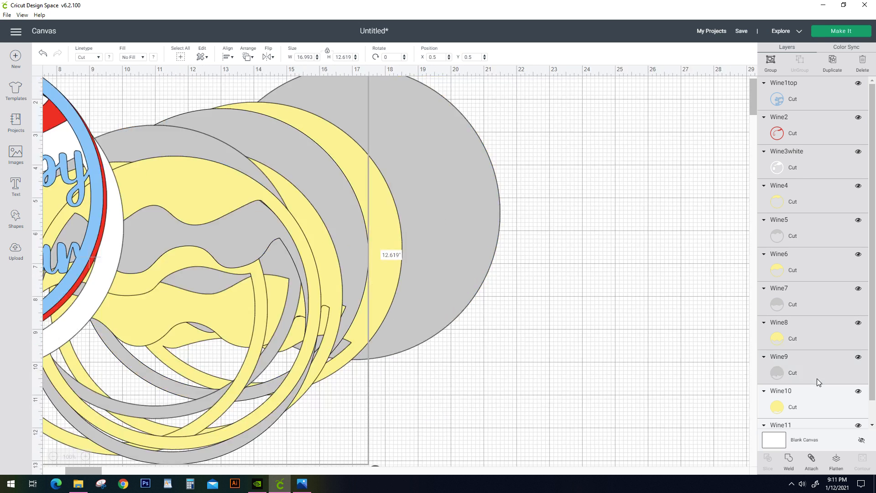
{"action": "left_click", "coordinate": [815, 413], "text": "shift"}
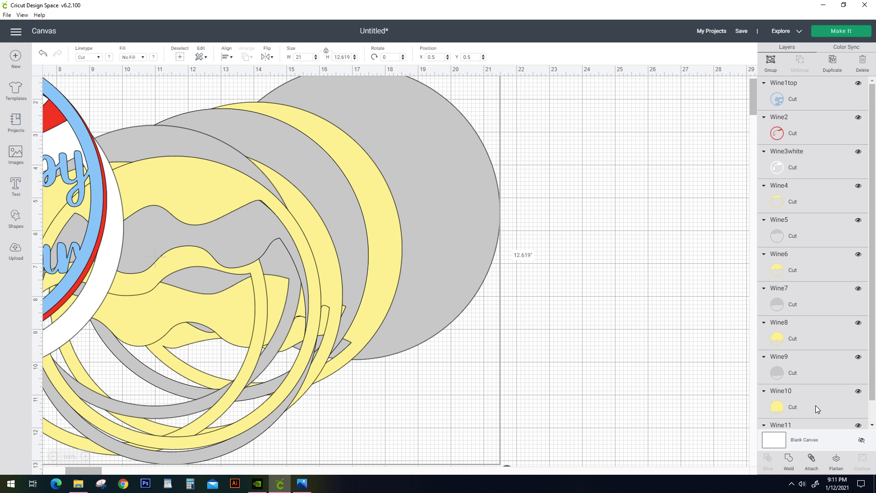
{"action": "scroll", "coordinate": [814, 409], "scroll_direction": "down", "scroll_amount": 1}
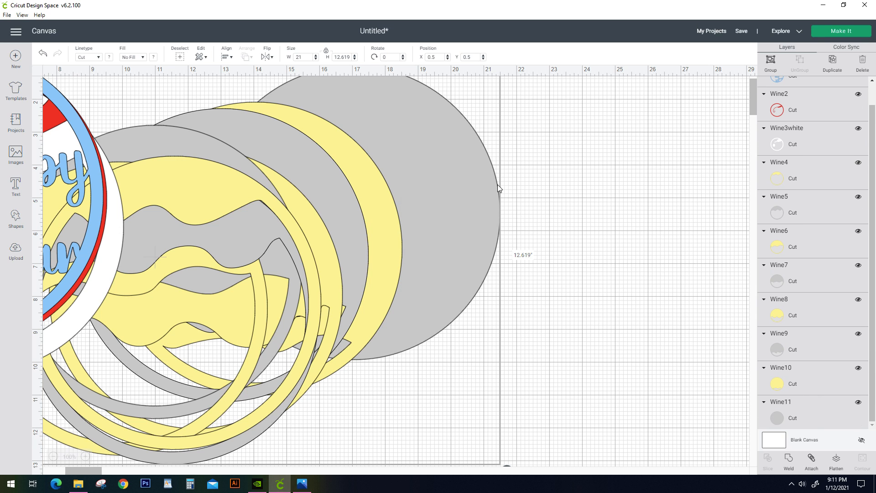
{"action": "scroll", "coordinate": [237, 205], "scroll_direction": "up", "scroll_amount": 2}
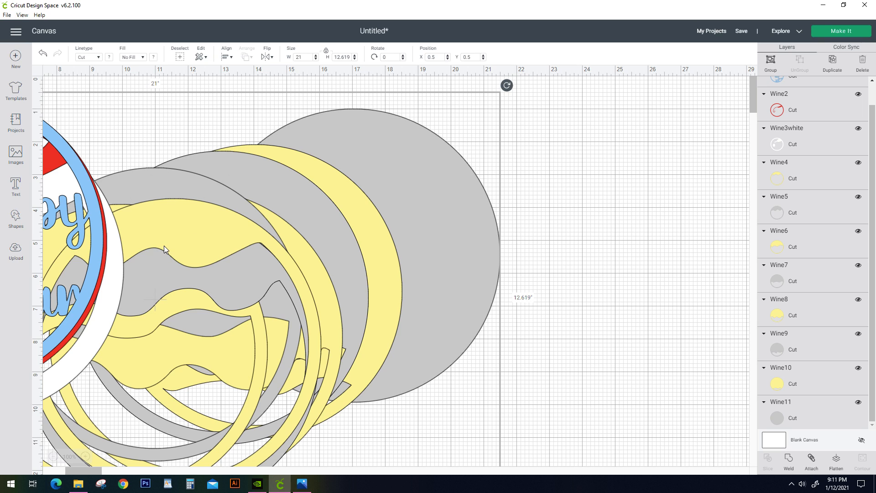
{"action": "left_click", "coordinate": [226, 59]}
{"action": "left_click", "coordinate": [249, 130]}
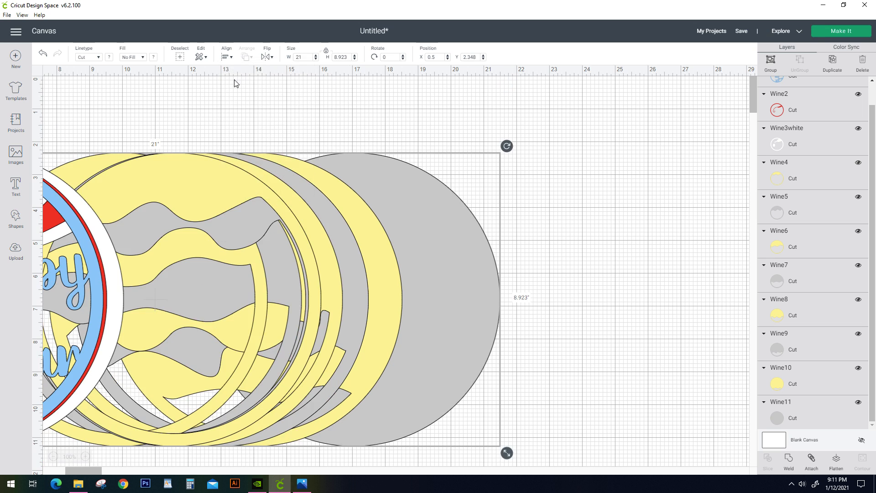
{"action": "left_click", "coordinate": [227, 57]}
{"action": "left_click", "coordinate": [236, 94]}
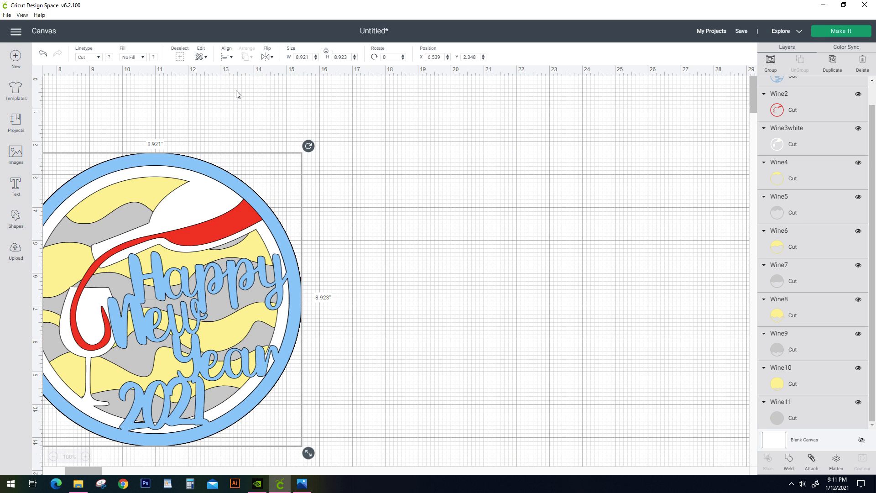
{"action": "left_click", "coordinate": [233, 59]}
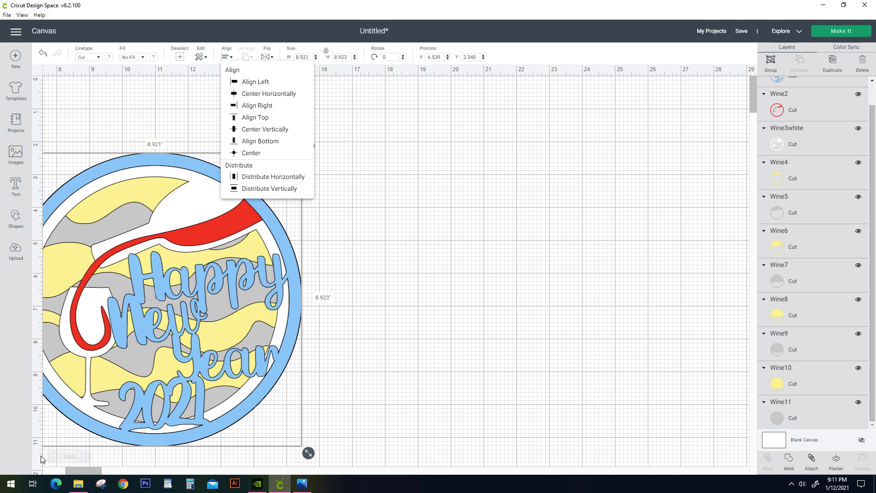
{"action": "left_click", "coordinate": [245, 275]}
Select all eleven aligned wine layers and move the stack near the canvas origin, at about X 0.3, Y 0.375
{"action": "left_click_drag", "start_coordinate": [93, 469], "coordinate": [43, 476]}
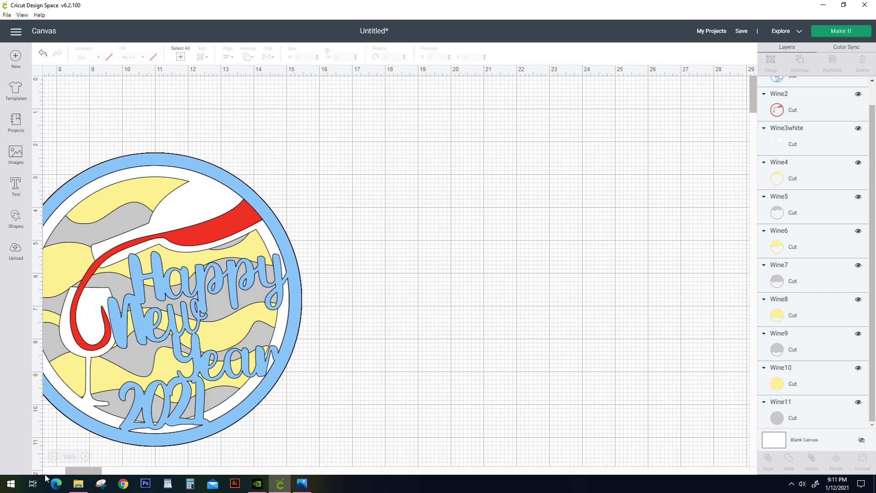
{"action": "left_click", "coordinate": [314, 343]}
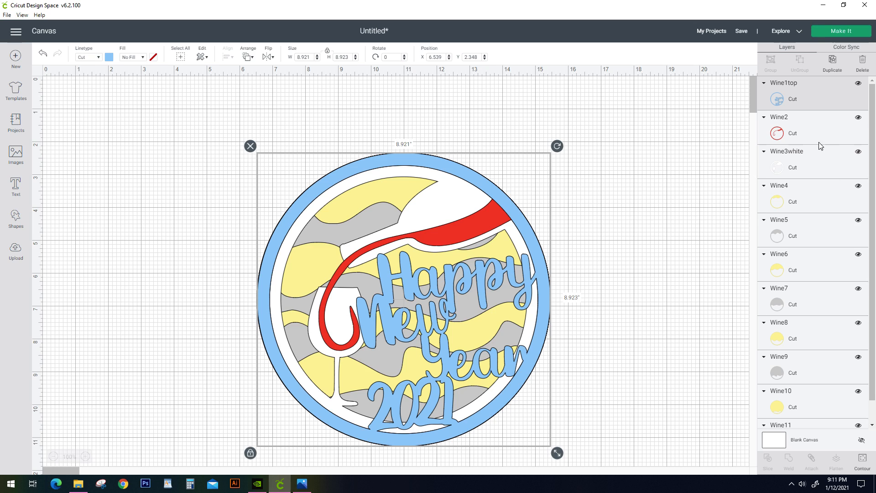
{"action": "left_click", "coordinate": [822, 129], "text": "shift"}
{"action": "left_click", "coordinate": [821, 176], "text": "shift"}
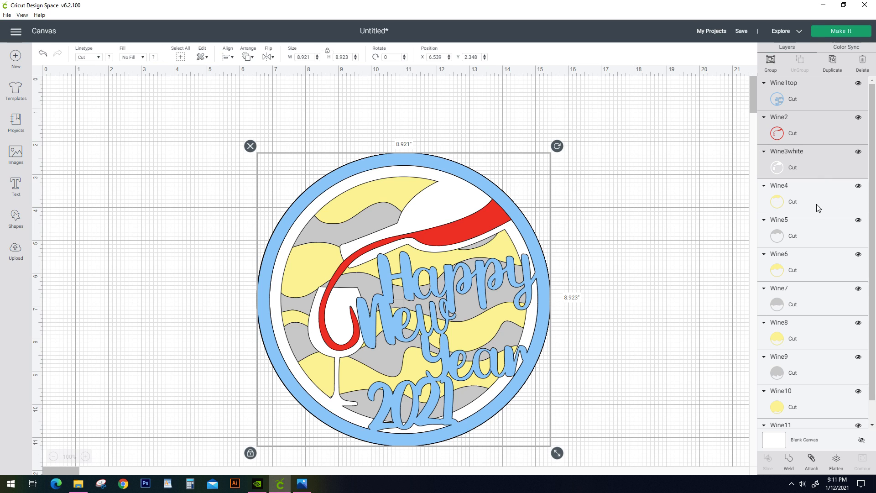
{"action": "left_click", "coordinate": [817, 205], "text": "shift"}
{"action": "left_click", "coordinate": [815, 243], "text": "shift"}
{"action": "left_click", "coordinate": [817, 270], "text": "shift"}
{"action": "left_click", "coordinate": [815, 294], "text": "shift"}
{"action": "left_click", "coordinate": [812, 335], "text": "shift"}
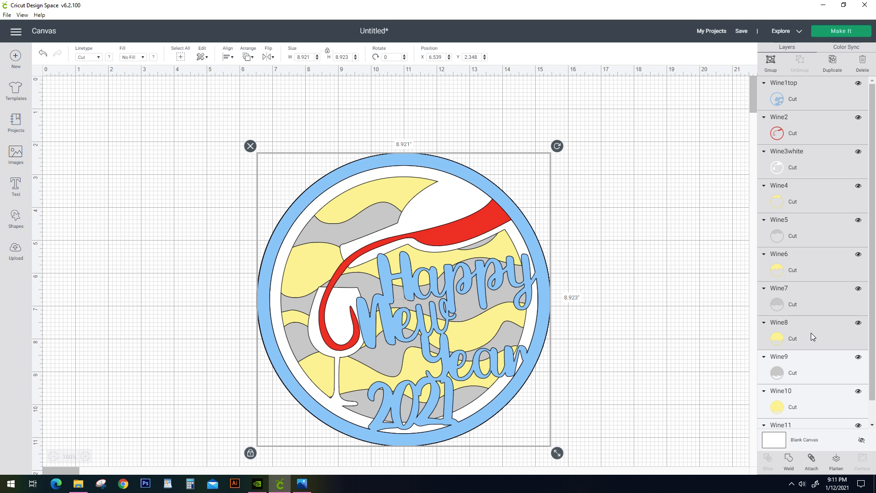
{"action": "left_click", "coordinate": [804, 373], "text": "shift"}
{"action": "left_click", "coordinate": [816, 405], "text": "shift"}
{"action": "scroll", "coordinate": [816, 404], "scroll_direction": "down", "scroll_amount": 1}
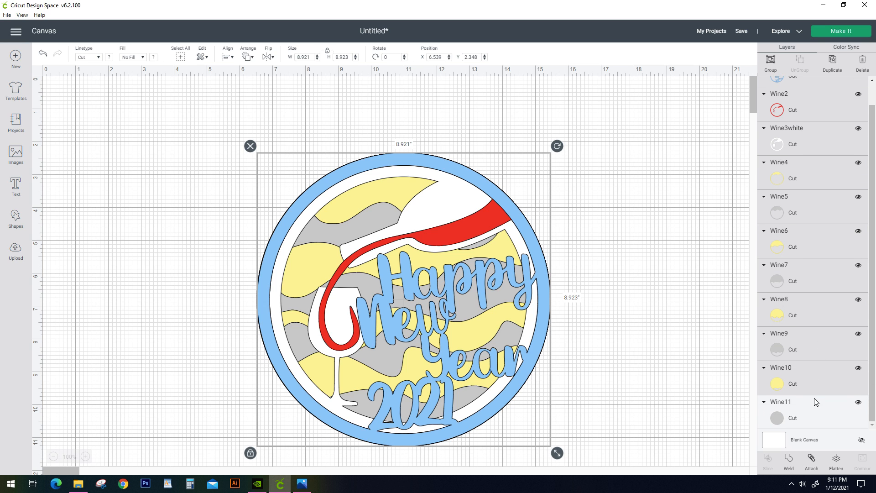
{"action": "left_click", "coordinate": [817, 401], "text": "shift"}
{"action": "scroll", "coordinate": [818, 395], "scroll_direction": "down", "scroll_amount": 1}
{"action": "left_click_drag", "start_coordinate": [494, 207], "coordinate": [296, 143]}
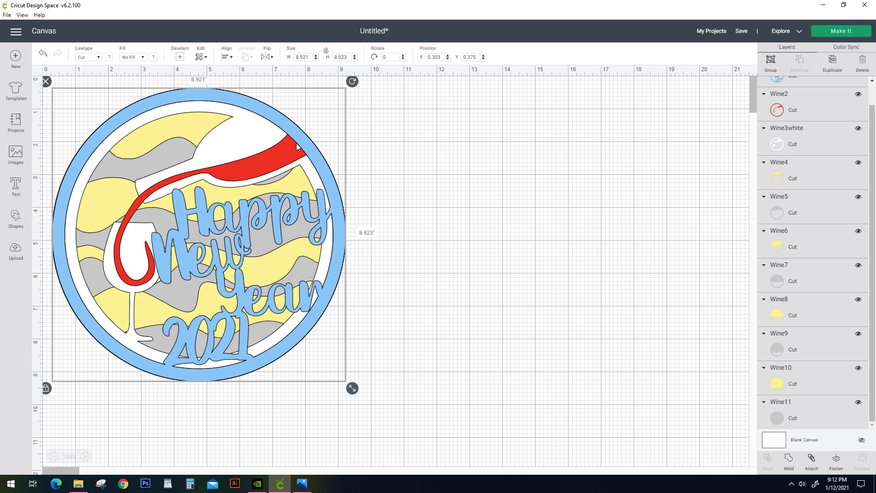
Deselect the stack and set the X position of the Wine1top layer alone to 0.4
{"action": "left_click", "coordinate": [228, 59]}
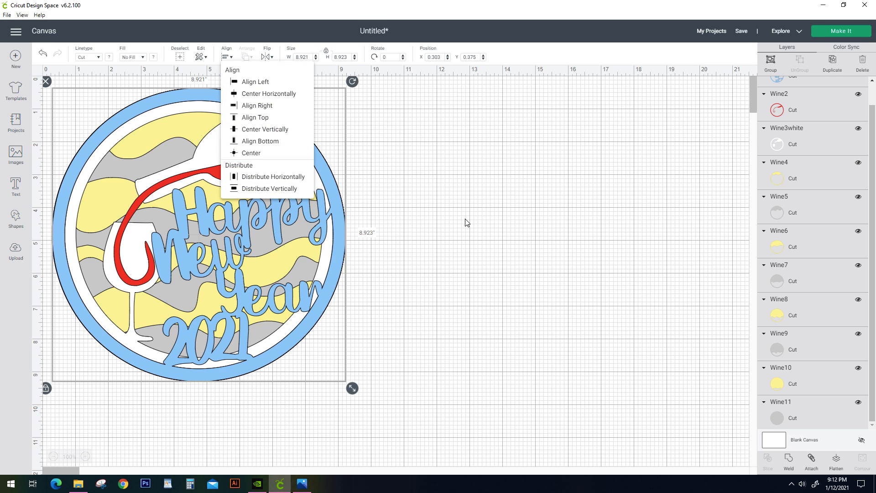
{"action": "left_click", "coordinate": [457, 194]}
{"action": "left_click", "coordinate": [476, 136]}
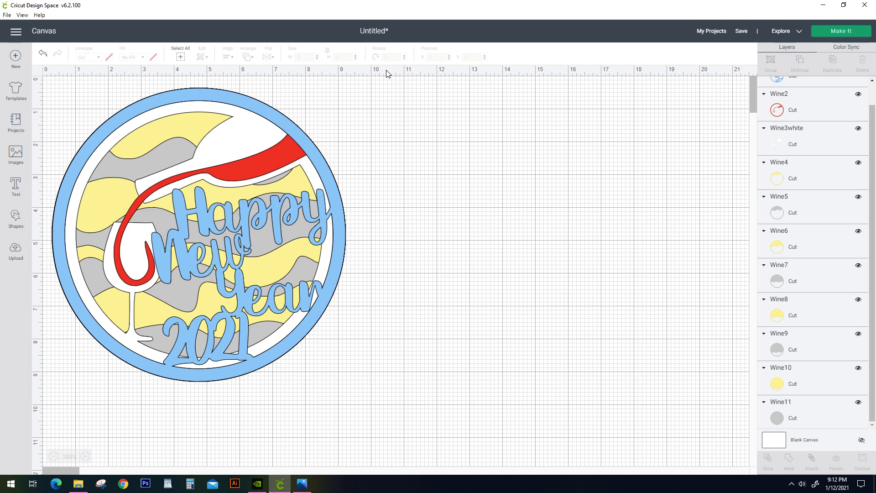
{"action": "scroll", "coordinate": [813, 153], "scroll_direction": "up", "scroll_amount": 1}
{"action": "scroll", "coordinate": [814, 155], "scroll_direction": "up", "scroll_amount": 1}
{"action": "left_click", "coordinate": [814, 100]}
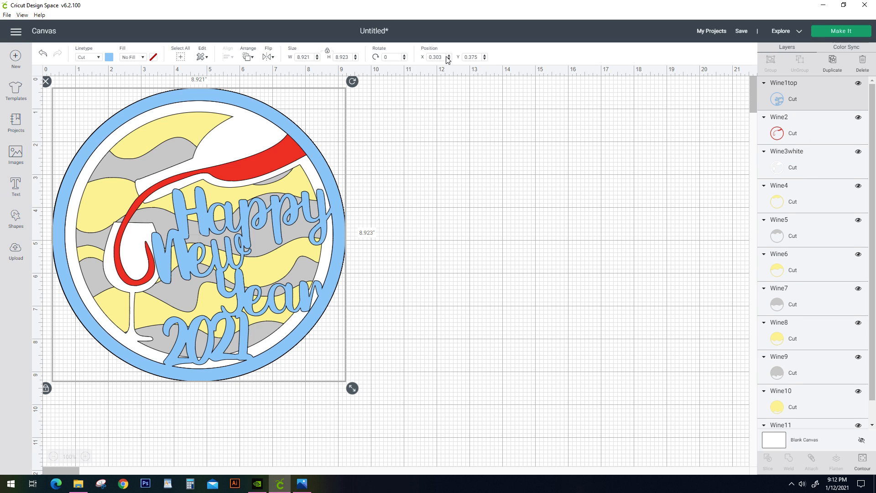
{"action": "left_click", "coordinate": [427, 57]}
{"action": "key", "text": "BackSpace"}
{"action": "type", "text": ".4"}
{"action": "key", "text": "Return"}
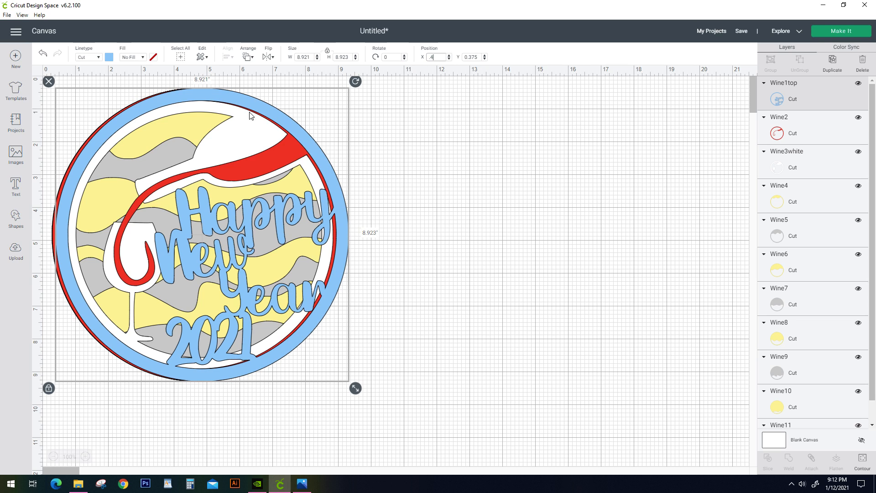
Set the X position of the red Wine2 layer to 0.4
{"action": "left_click", "coordinate": [810, 132]}
{"action": "double_click", "coordinate": [436, 57]}
{"action": "key", "text": "BackSpace"}
{"action": "type", "text": ".4"}
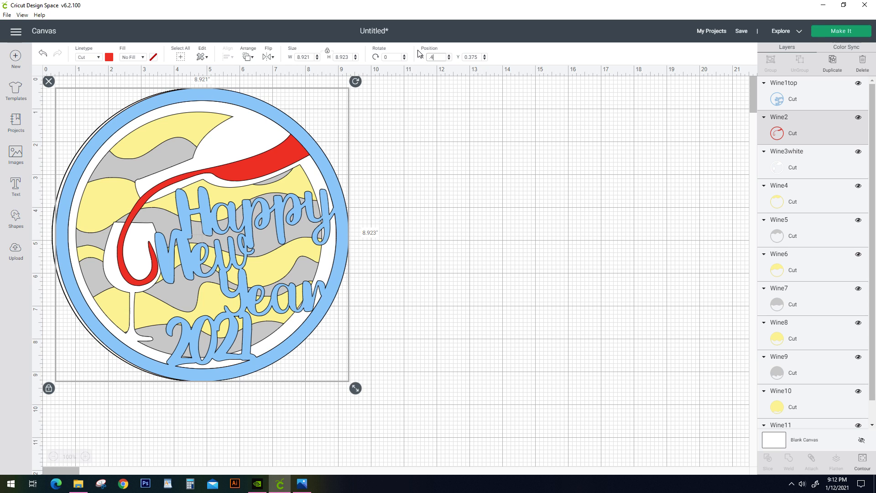
Select all eleven wine layers, realign them with Center Horizontally and Center Vertically, and deselect them
{"action": "left_click", "coordinate": [812, 103], "text": "shift"}
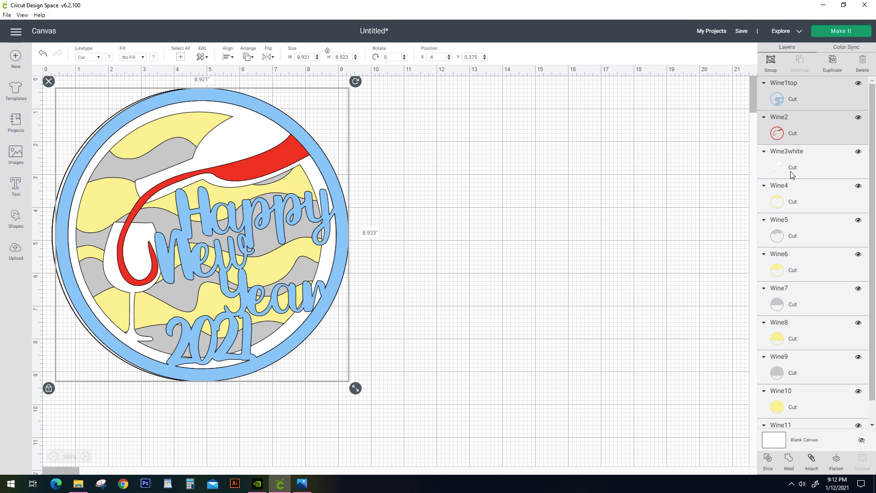
{"action": "left_click", "coordinate": [792, 173], "text": "shift"}
{"action": "left_click", "coordinate": [821, 201], "text": "shift"}
{"action": "left_click", "coordinate": [824, 235], "text": "shift"}
{"action": "left_click", "coordinate": [828, 268], "text": "shift"}
{"action": "left_click", "coordinate": [826, 304], "text": "shift"}
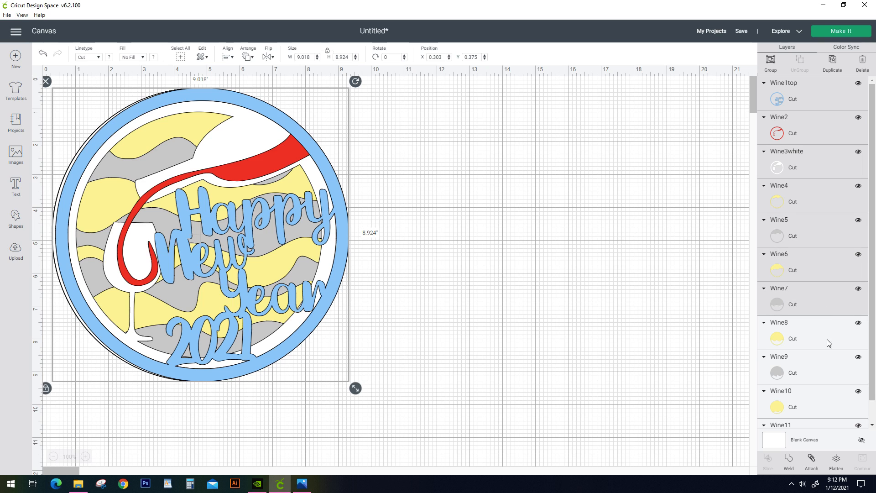
{"action": "left_click", "coordinate": [826, 338], "text": "shift"}
{"action": "left_click", "coordinate": [825, 379], "text": "shift"}
{"action": "left_click", "coordinate": [823, 406], "text": "shift"}
{"action": "scroll", "coordinate": [823, 410], "scroll_direction": "down", "scroll_amount": 1}
{"action": "left_click", "coordinate": [822, 410], "text": "shift"}
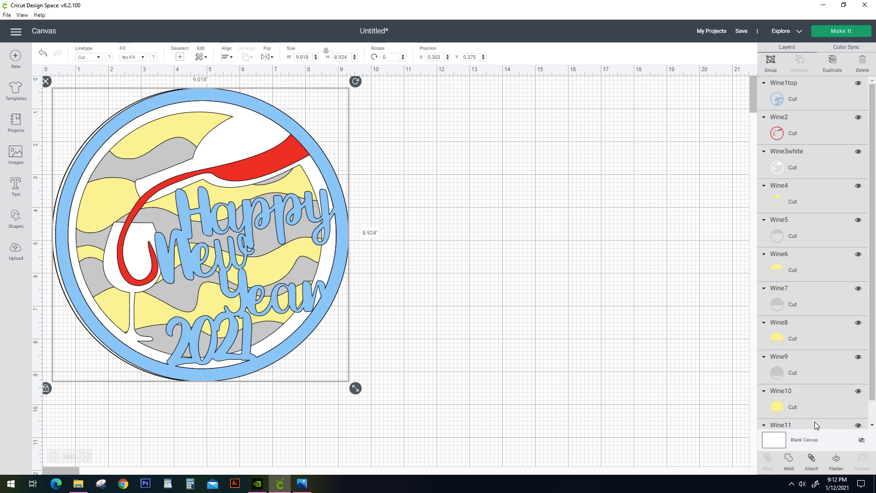
{"action": "scroll", "coordinate": [815, 356], "scroll_direction": "up", "scroll_amount": 1}
{"action": "left_click", "coordinate": [226, 56]}
{"action": "left_click", "coordinate": [241, 94]}
{"action": "left_click", "coordinate": [226, 57]}
{"action": "left_click", "coordinate": [239, 130]}
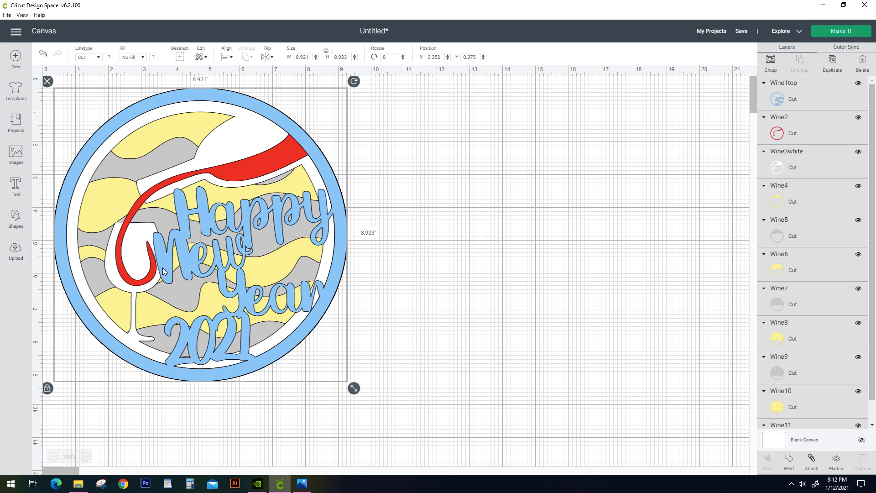
{"action": "left_click", "coordinate": [419, 227]}
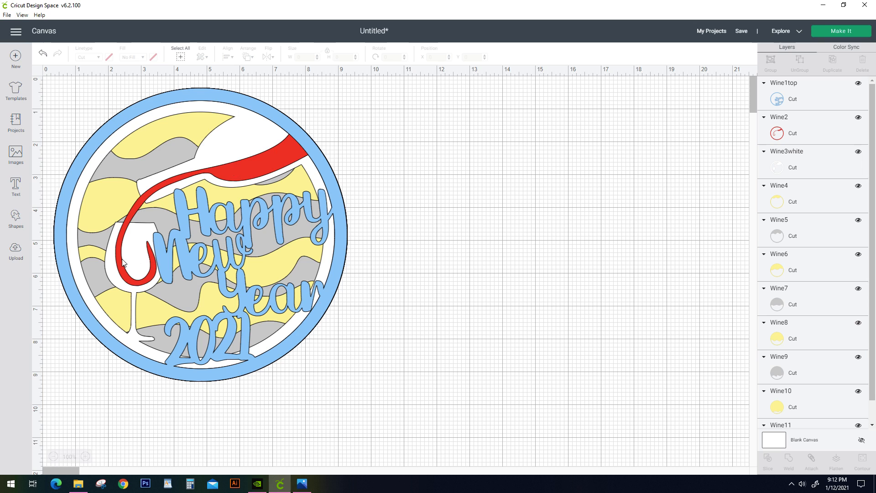
Open the cut preparation preview, look through the mats for all layers, and cancel back to the canvas
{"action": "left_click", "coordinate": [831, 34]}
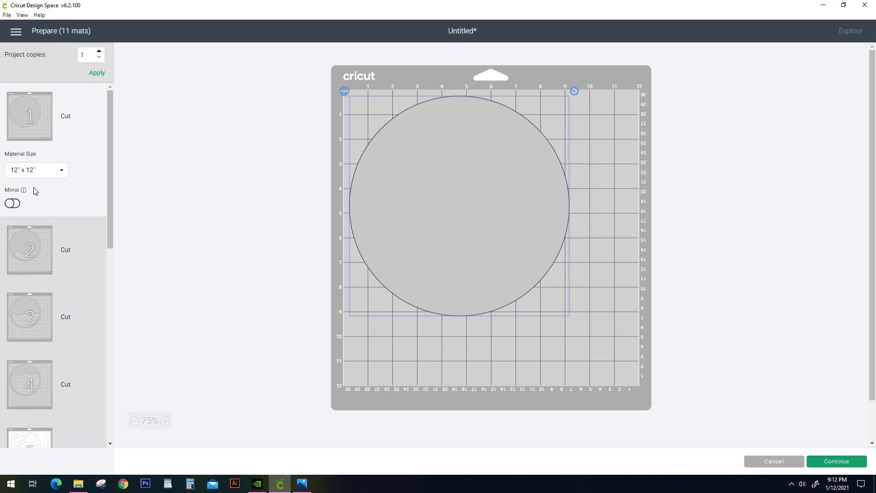
{"action": "scroll", "coordinate": [34, 196], "scroll_direction": "down", "scroll_amount": 3}
{"action": "scroll", "coordinate": [37, 203], "scroll_direction": "up", "scroll_amount": 3}
{"action": "scroll", "coordinate": [39, 209], "scroll_direction": "down", "scroll_amount": 8}
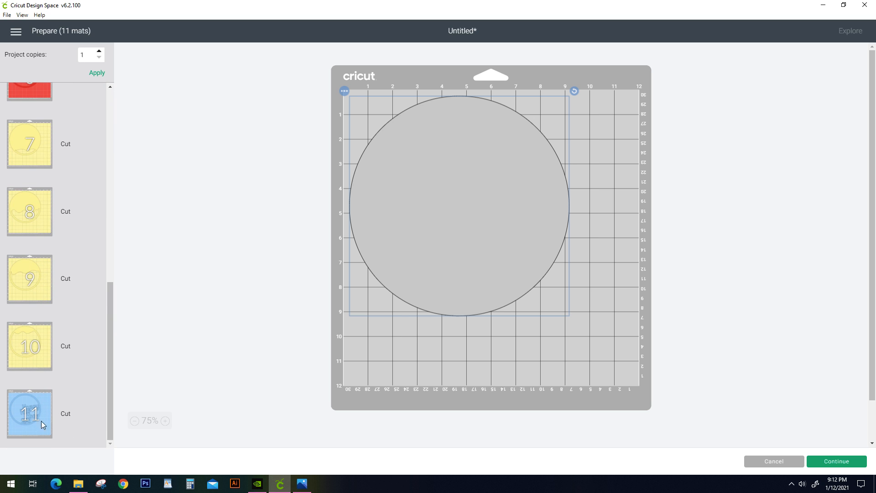
{"action": "scroll", "coordinate": [41, 287], "scroll_direction": "up", "scroll_amount": 8}
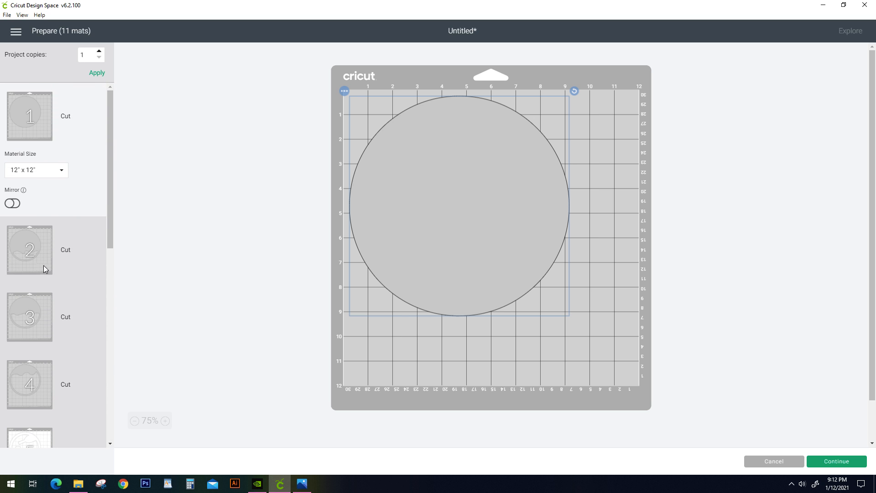
{"action": "left_click", "coordinate": [765, 462]}
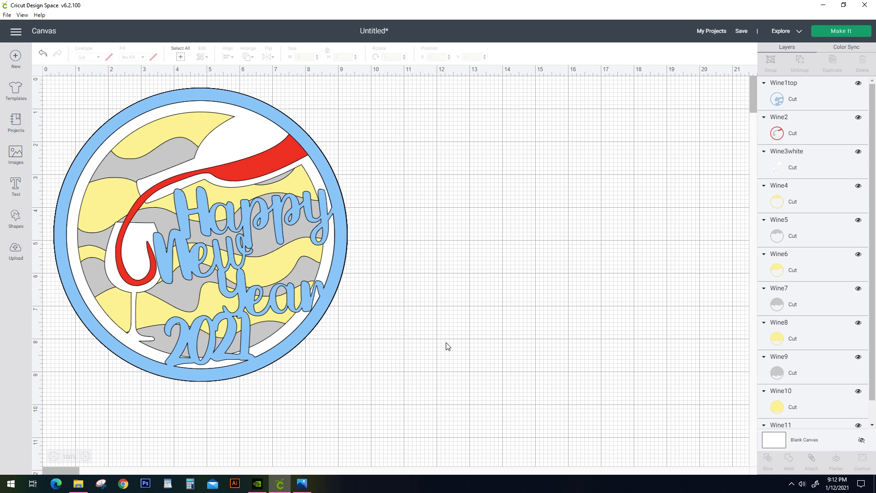